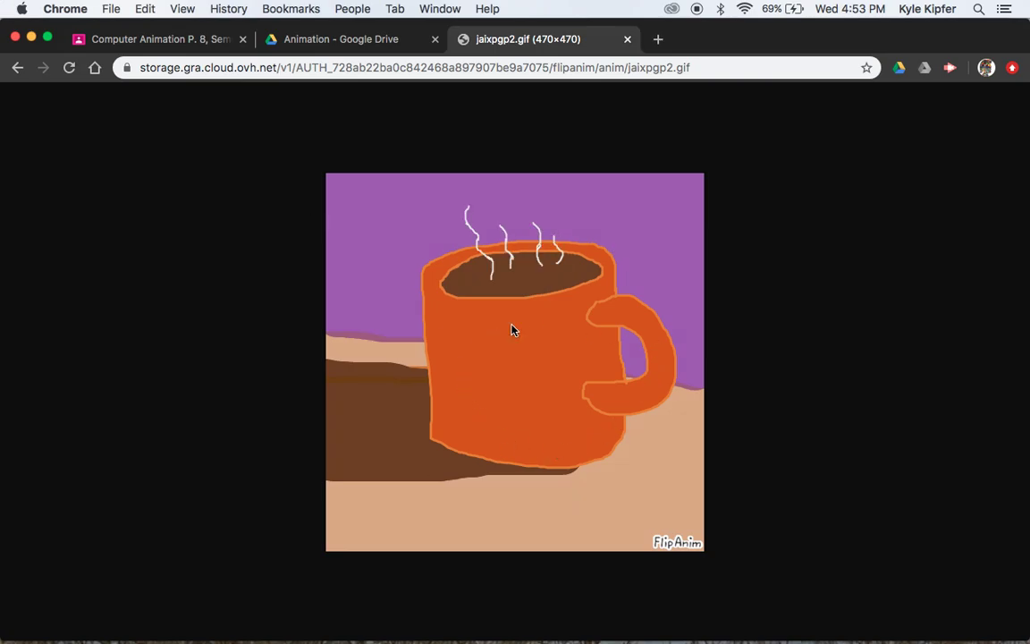
- Go back from the raw GIF file to the cupojoe animation's FlipAnim page
{"action": "left_click", "coordinate": [16, 69]}
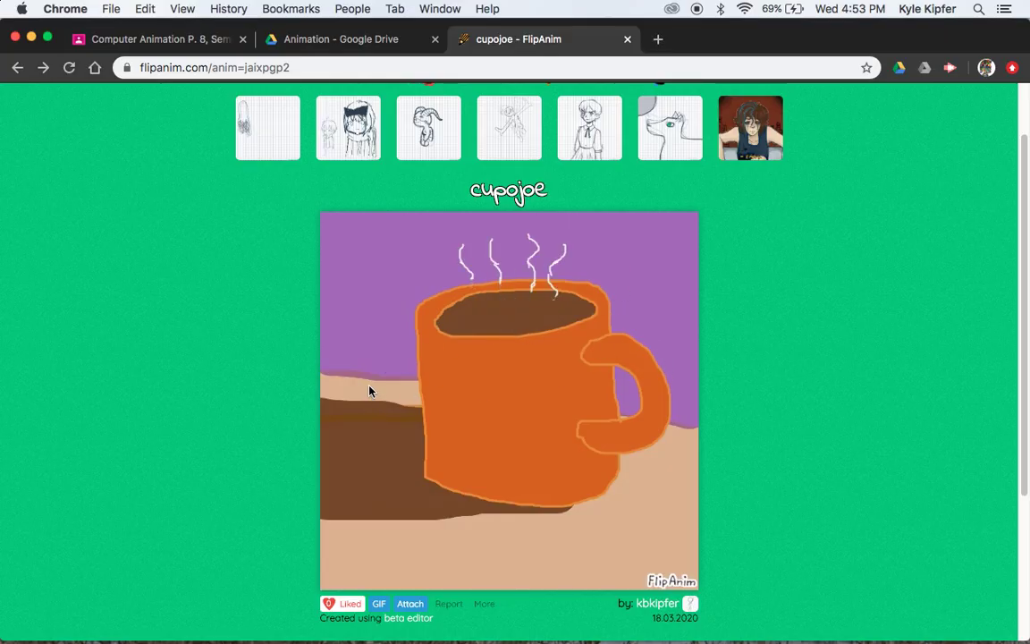
{"action": "scroll", "coordinate": [224, 372], "scroll_direction": "up", "scroll_amount": 2}
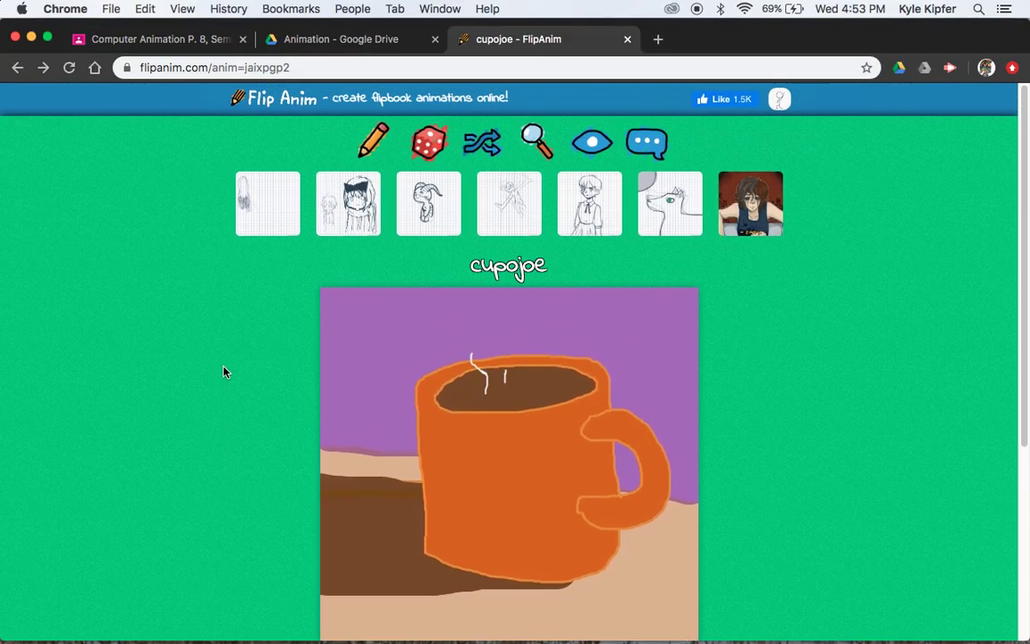
{"action": "scroll", "coordinate": [224, 372], "scroll_direction": "down", "scroll_amount": 2}
{"action": "scroll", "coordinate": [223, 372], "scroll_direction": "up", "scroll_amount": 2}
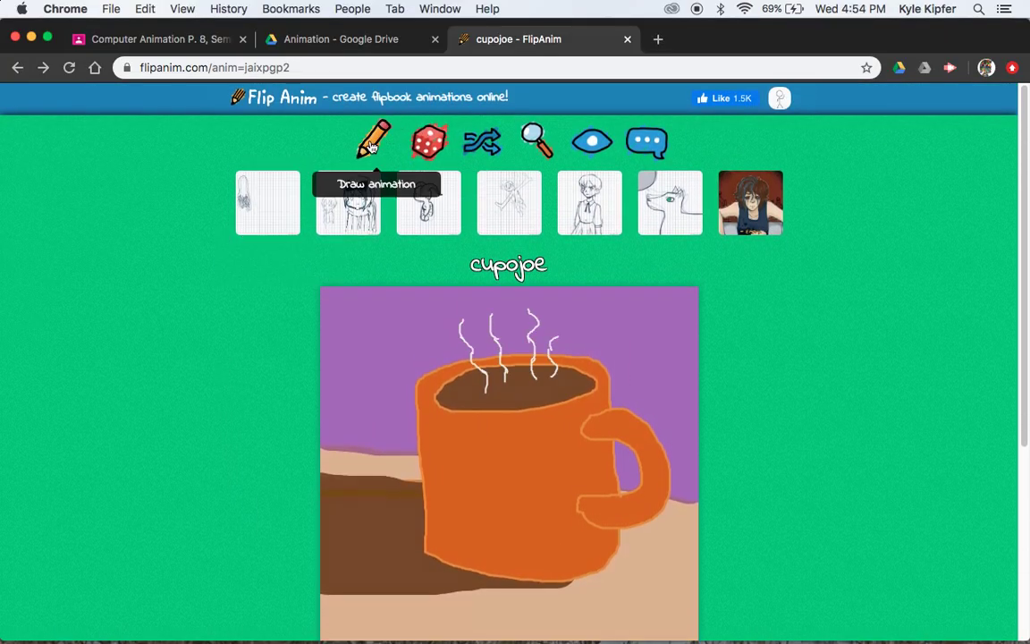
- Start drawing a new animation in the new beta editor
{"action": "left_click", "coordinate": [371, 148]}
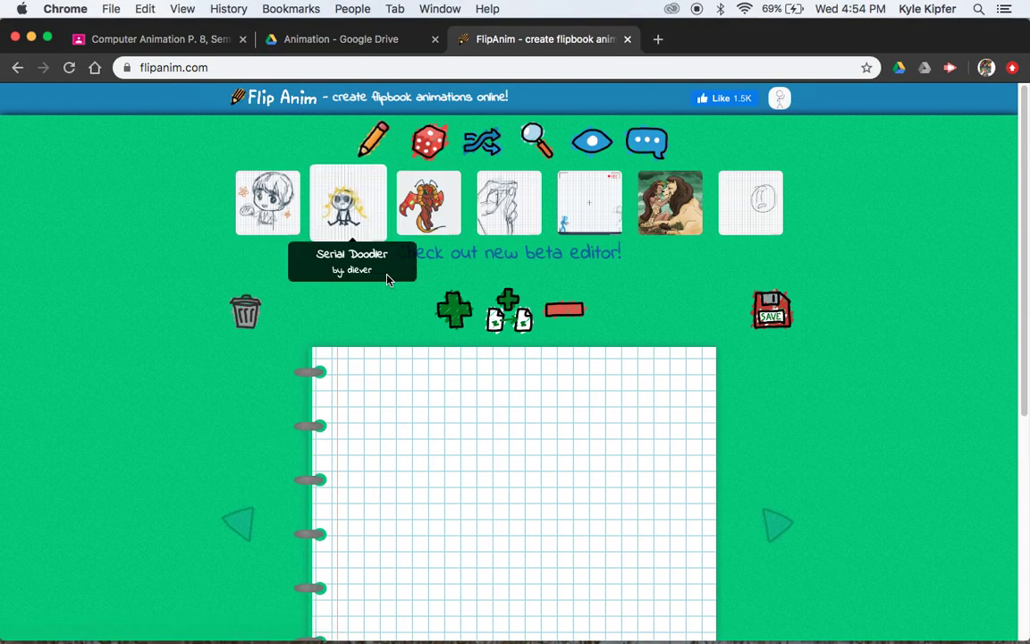
{"action": "scroll", "coordinate": [338, 281], "scroll_direction": "down", "scroll_amount": 2}
{"action": "left_click", "coordinate": [524, 188]}
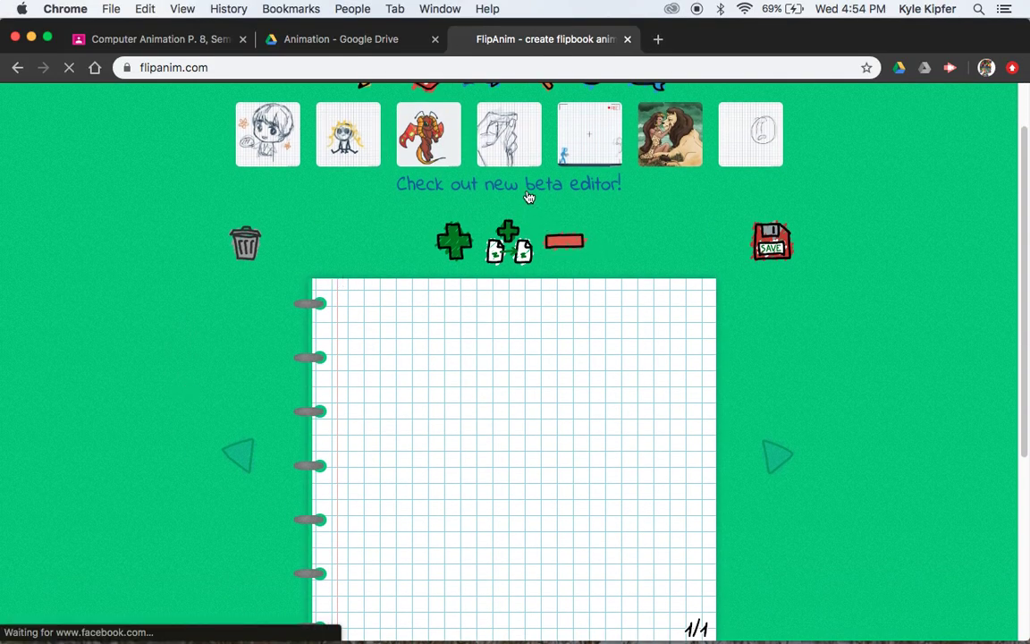
- Set the drawing colour to the first teal swatch
{"action": "scroll", "coordinate": [186, 353], "scroll_direction": "down", "scroll_amount": 3}
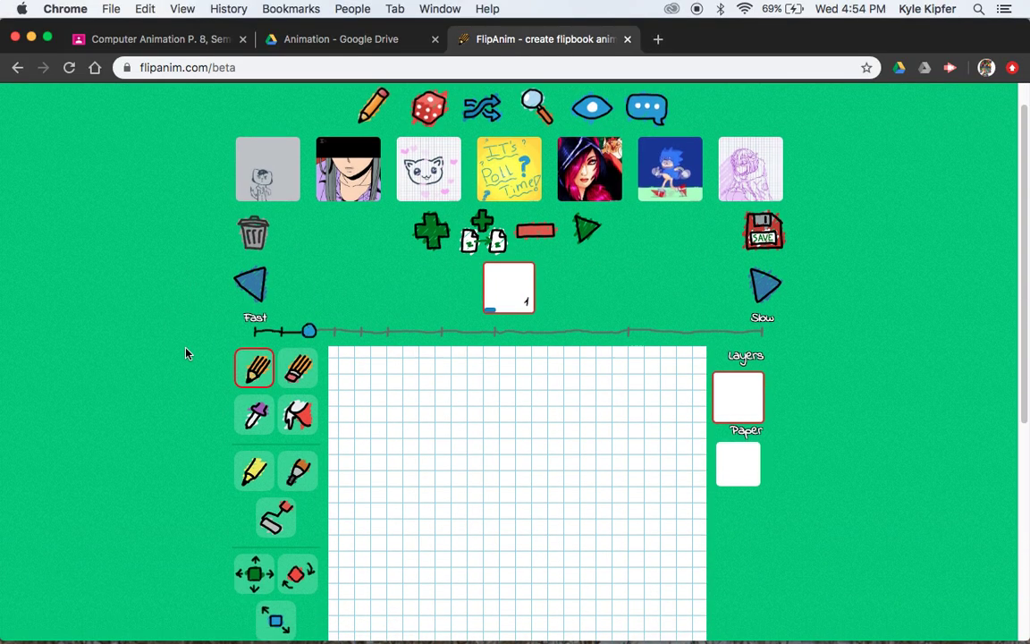
{"action": "scroll", "coordinate": [186, 352], "scroll_direction": "down", "scroll_amount": 3}
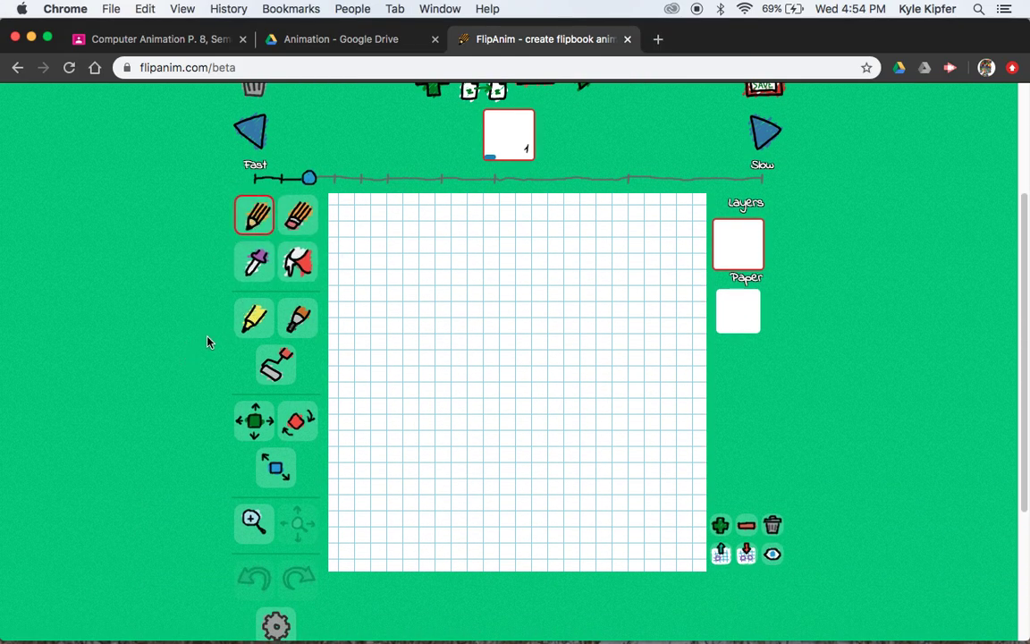
{"action": "scroll", "coordinate": [207, 340], "scroll_direction": "down", "scroll_amount": 3}
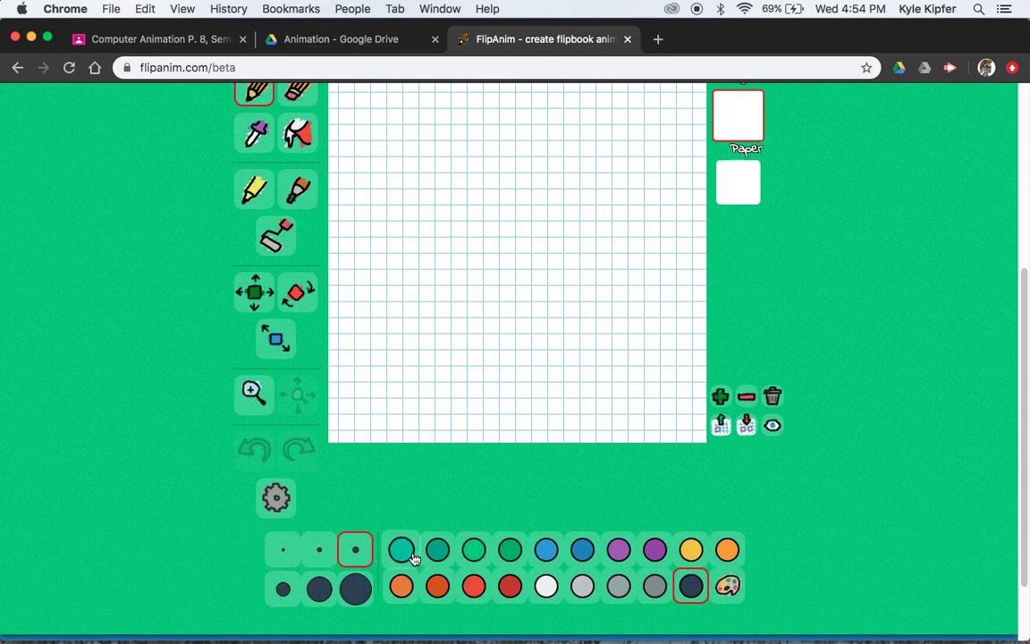
{"action": "left_click", "coordinate": [403, 549]}
{"action": "scroll", "coordinate": [442, 345], "scroll_direction": "up", "scroll_amount": 2}
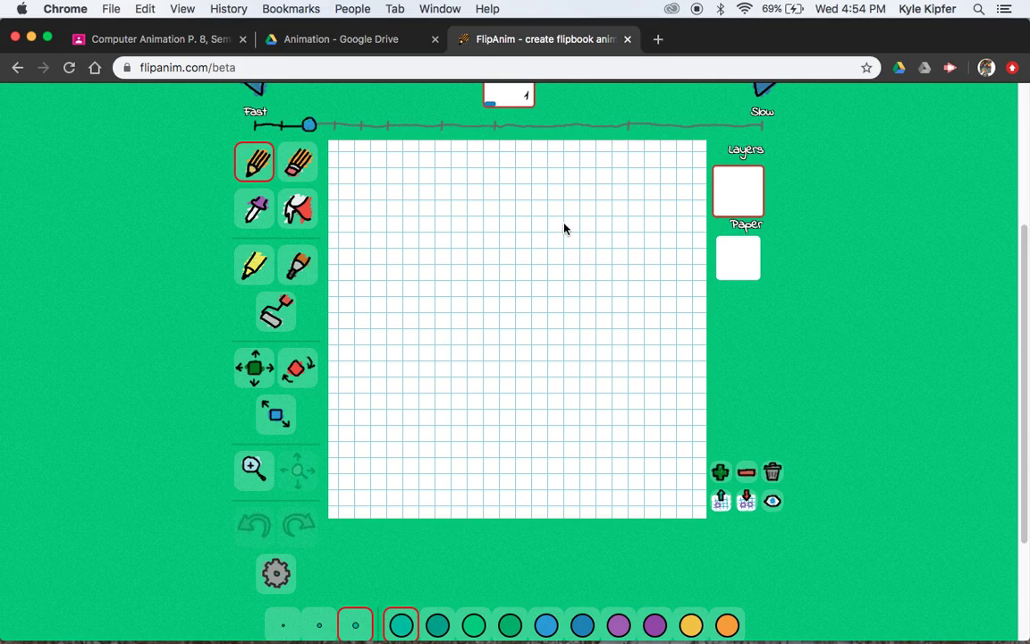
- Draw the mug's oval rim in teal pencil
{"action": "left_click_drag", "start_coordinate": [580, 254], "coordinate": [529, 239]}
{"action": "left_click_drag", "start_coordinate": [410, 262], "coordinate": [409, 266]}
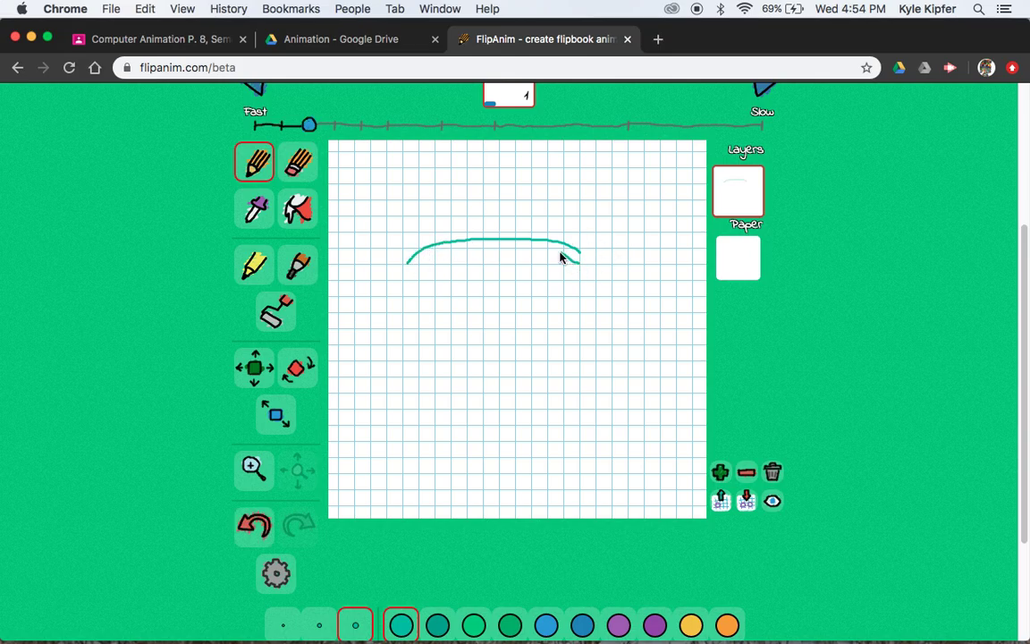
{"action": "left_click_drag", "start_coordinate": [560, 258], "coordinate": [535, 253]}
{"action": "mouse_move", "coordinate": [472, 255]}
{"action": "left_mouse_down"}
{"action": "mouse_move", "coordinate": [428, 263]}
{"action": "mouse_move", "coordinate": [423, 288]}
{"action": "mouse_move", "coordinate": [520, 294]}
{"action": "mouse_move", "coordinate": [579, 264]}
{"action": "left_mouse_up"}
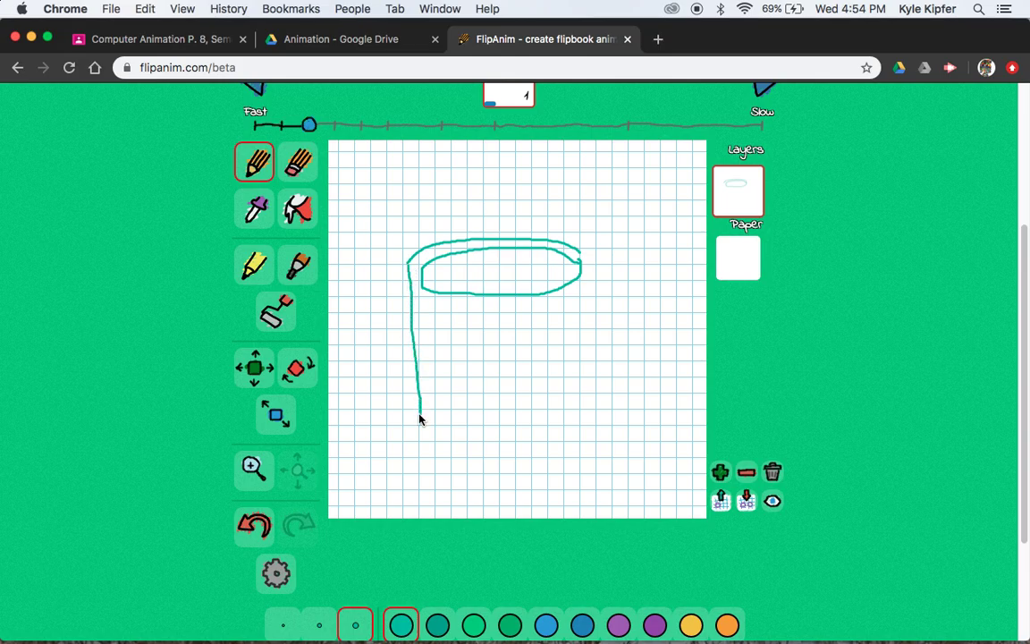
- Draw the mug's left and right sides and the handle's outer curve
{"action": "left_click_drag", "start_coordinate": [419, 417], "coordinate": [420, 419]}
{"action": "left_click_drag", "start_coordinate": [586, 261], "coordinate": [589, 300]}
{"action": "left_click_drag", "start_coordinate": [544, 322], "coordinate": [550, 319]}
{"action": "left_click_drag", "start_coordinate": [621, 323], "coordinate": [630, 358]}
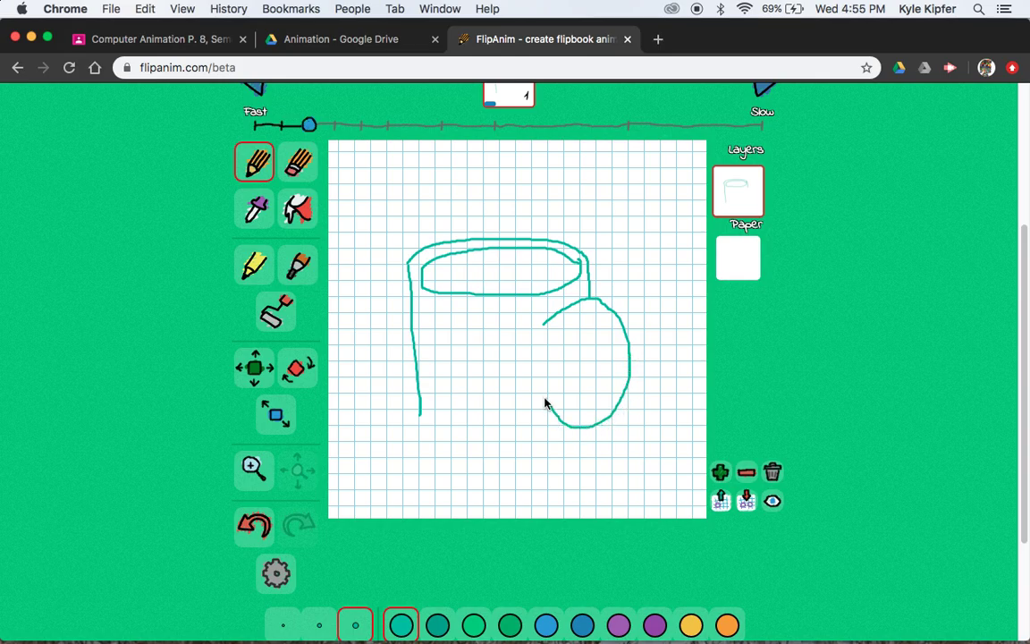
- Curl the handle's end inward, draw the right side inside and below it, and add the base
{"action": "left_click_drag", "start_coordinate": [545, 402], "coordinate": [543, 387]}
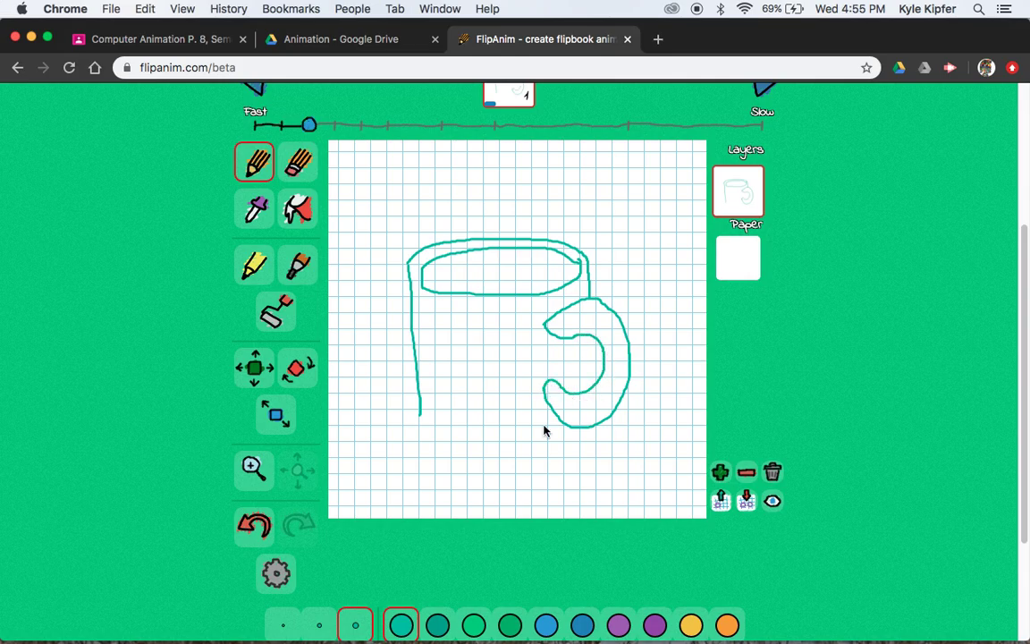
{"action": "left_click_drag", "start_coordinate": [543, 388], "coordinate": [562, 385]}
{"action": "left_click_drag", "start_coordinate": [589, 338], "coordinate": [591, 388]}
{"action": "left_click_drag", "start_coordinate": [594, 430], "coordinate": [593, 449]}
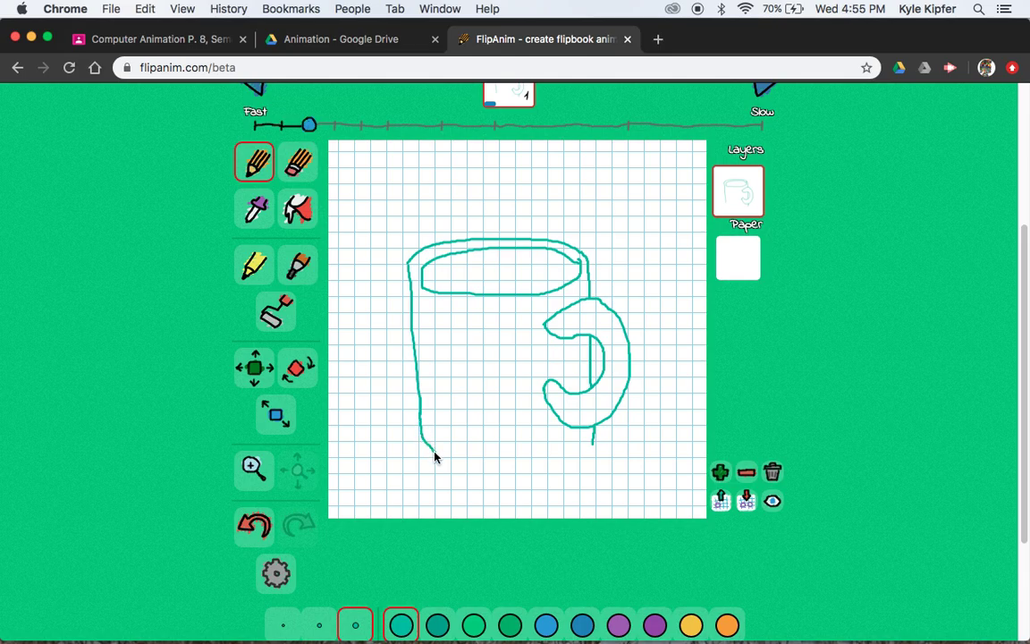
{"action": "left_click_drag", "start_coordinate": [465, 470], "coordinate": [533, 475]}
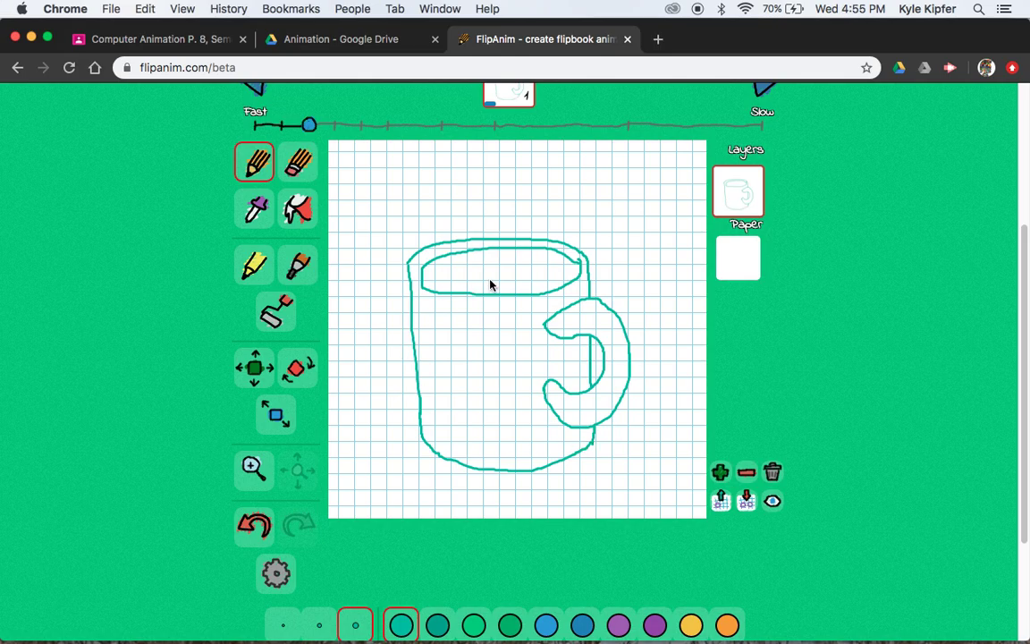
- Bucket-fill the mug's body and handle with dark navy
{"action": "left_click", "coordinate": [298, 211]}
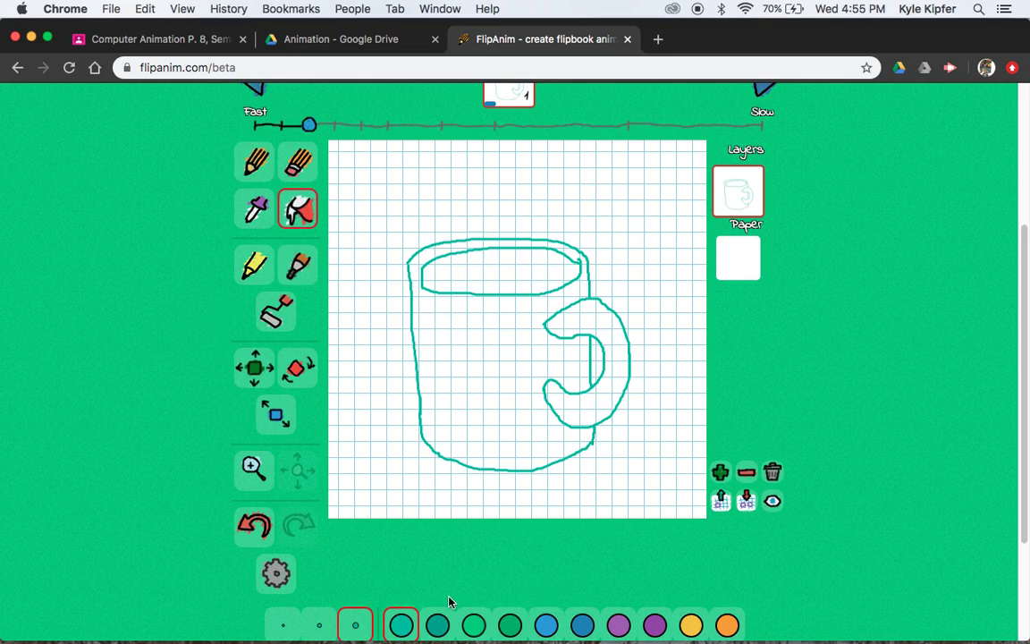
{"action": "scroll", "coordinate": [449, 602], "scroll_direction": "down", "scroll_amount": 3}
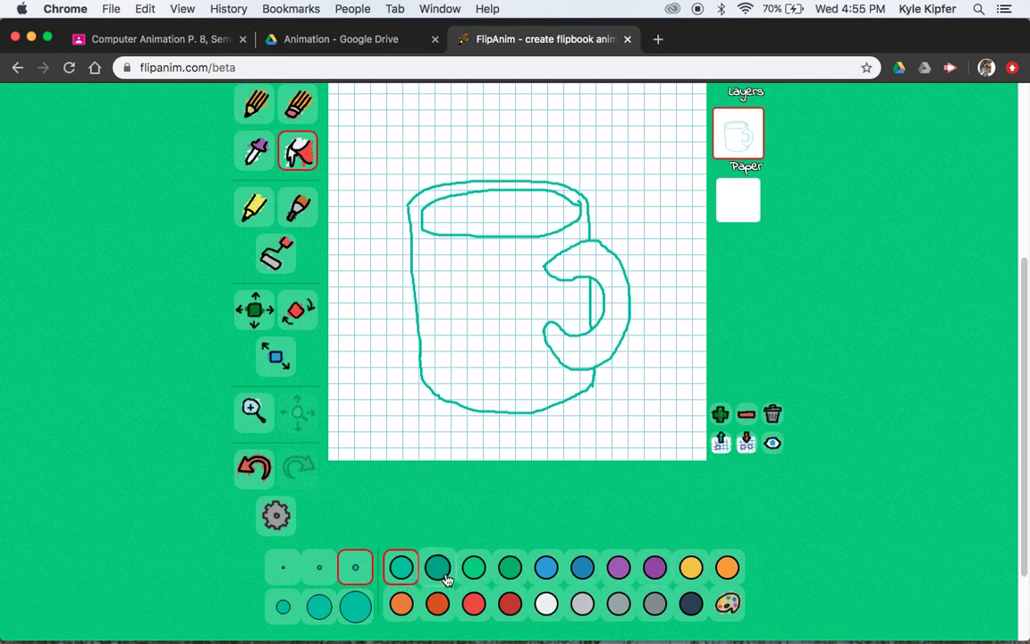
{"action": "left_click", "coordinate": [692, 604]}
{"action": "left_click", "coordinate": [449, 315]}
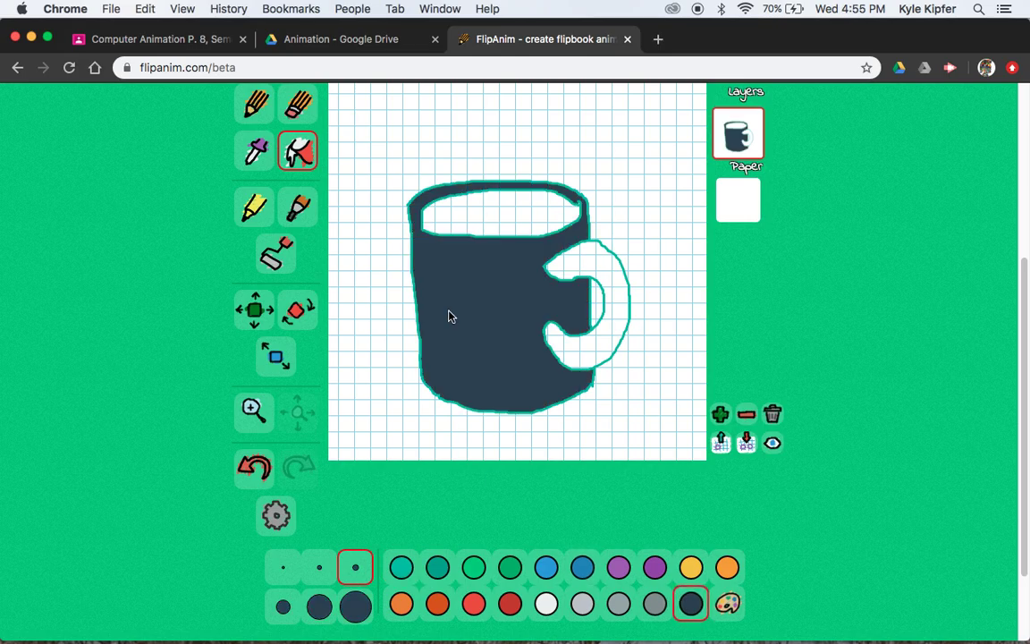
{"action": "left_click", "coordinate": [588, 359]}
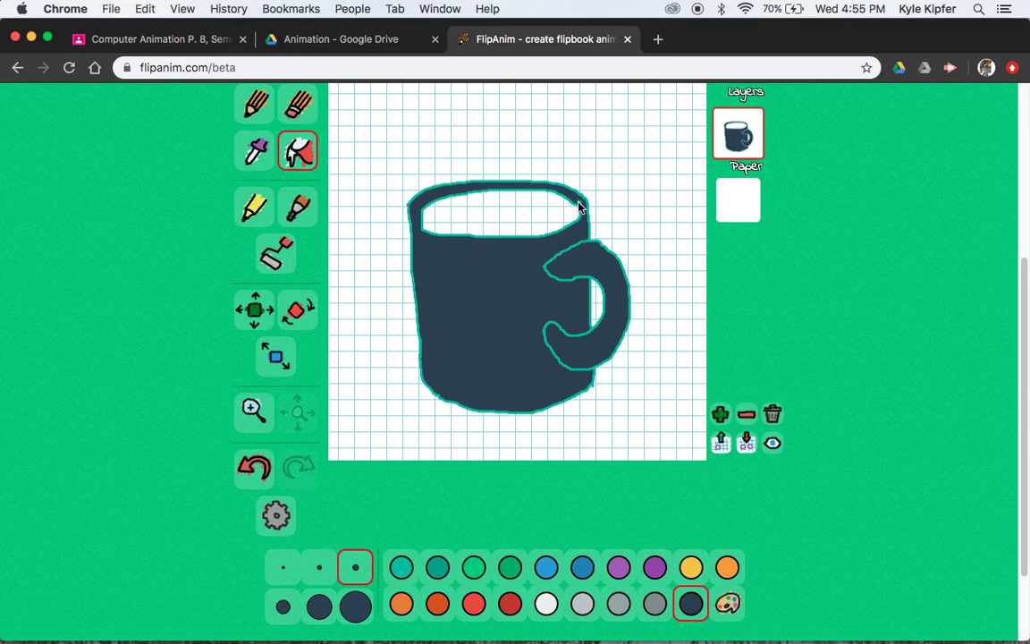
- Choose a thinner pencil size, then go back to the bucket tool
{"action": "left_click", "coordinate": [255, 104]}
{"action": "left_click", "coordinate": [319, 567]}
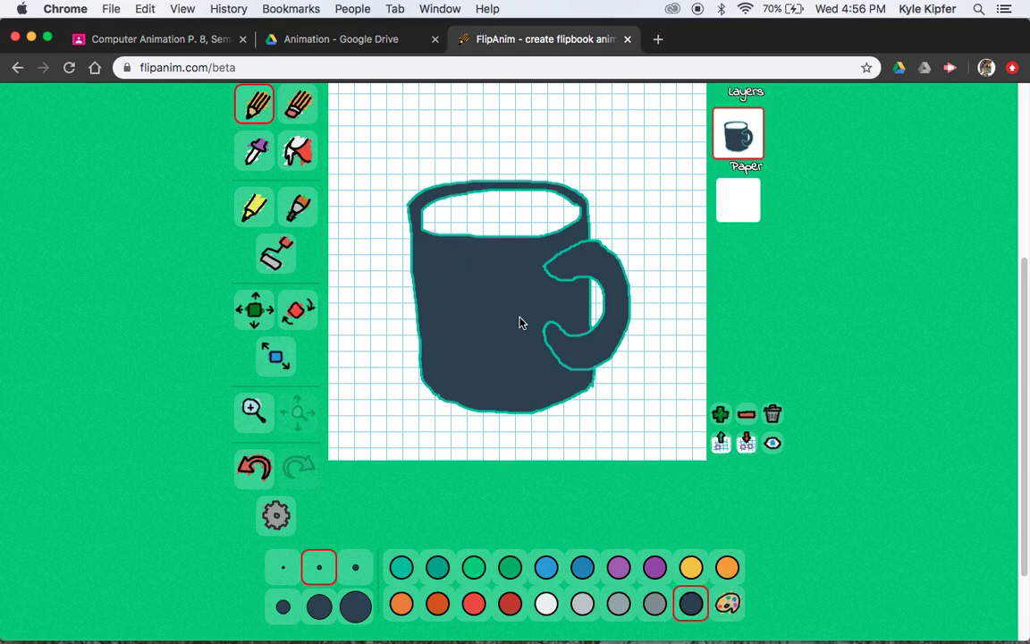
{"action": "scroll", "coordinate": [521, 323], "scroll_direction": "up", "scroll_amount": 2}
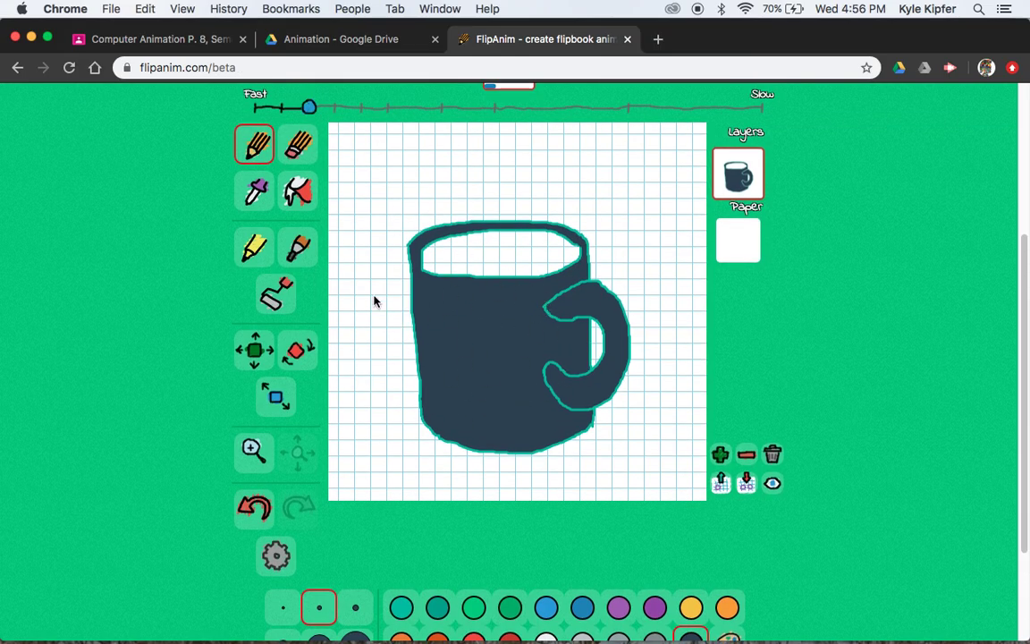
{"action": "scroll", "coordinate": [511, 365], "scroll_direction": "up", "scroll_amount": 1}
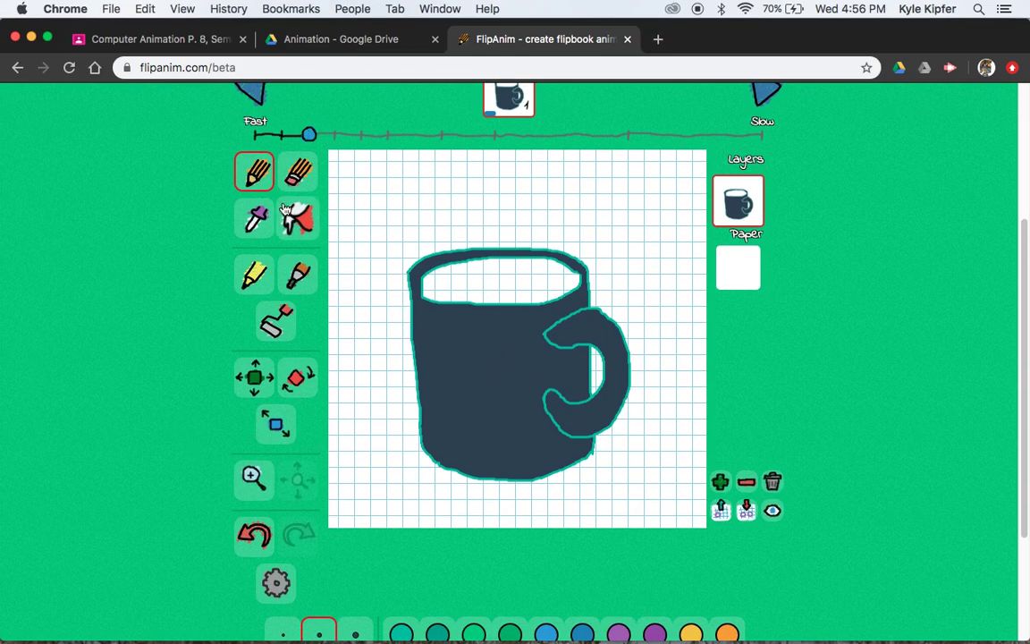
{"action": "left_click", "coordinate": [296, 226]}
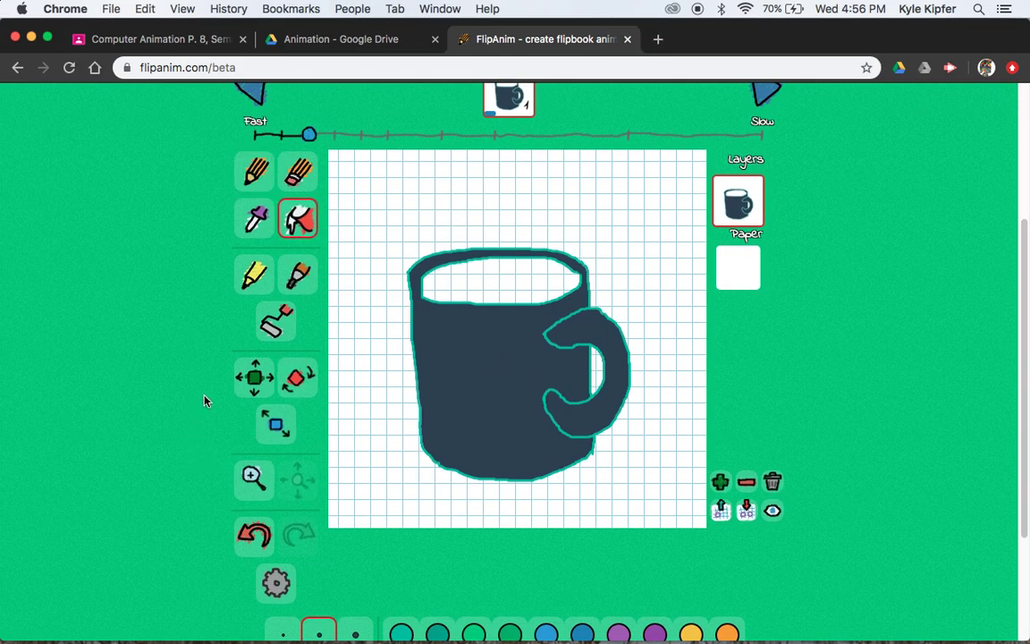
{"action": "scroll", "coordinate": [304, 225], "scroll_direction": "down", "scroll_amount": 5}
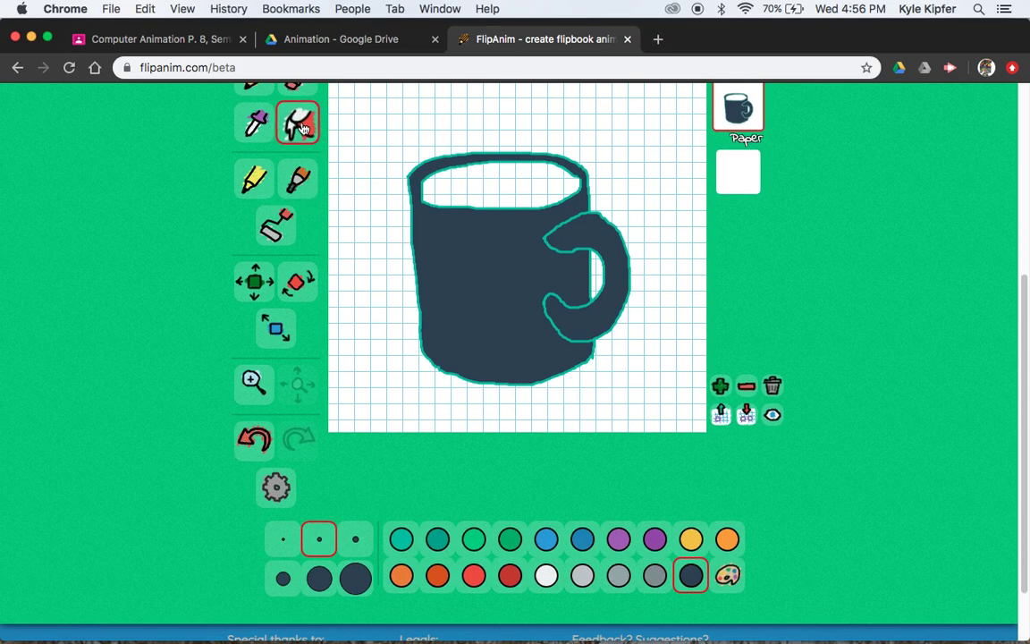
- Fill the mug's opening with custom brown #604509, then switch to the Paper layer
{"action": "left_click", "coordinate": [727, 575]}
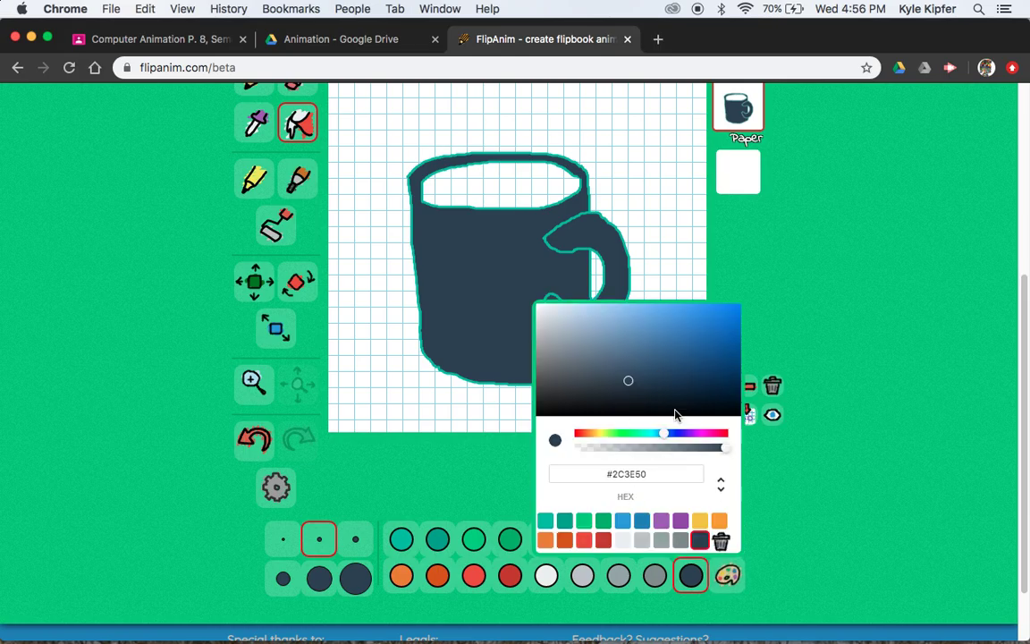
{"action": "left_click", "coordinate": [592, 434]}
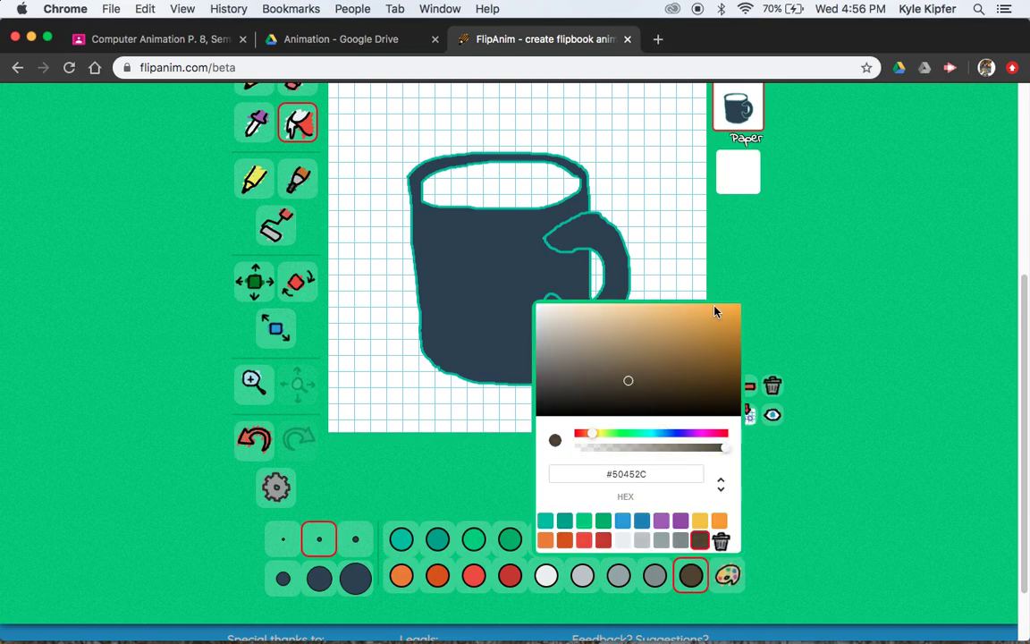
{"action": "left_click", "coordinate": [723, 376]}
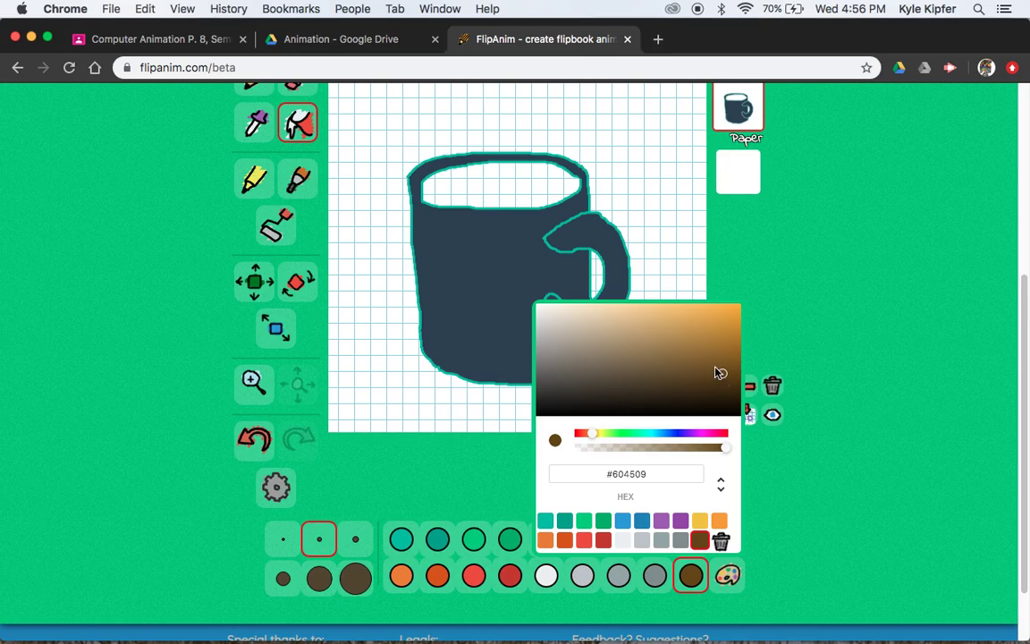
{"action": "left_click", "coordinate": [782, 267]}
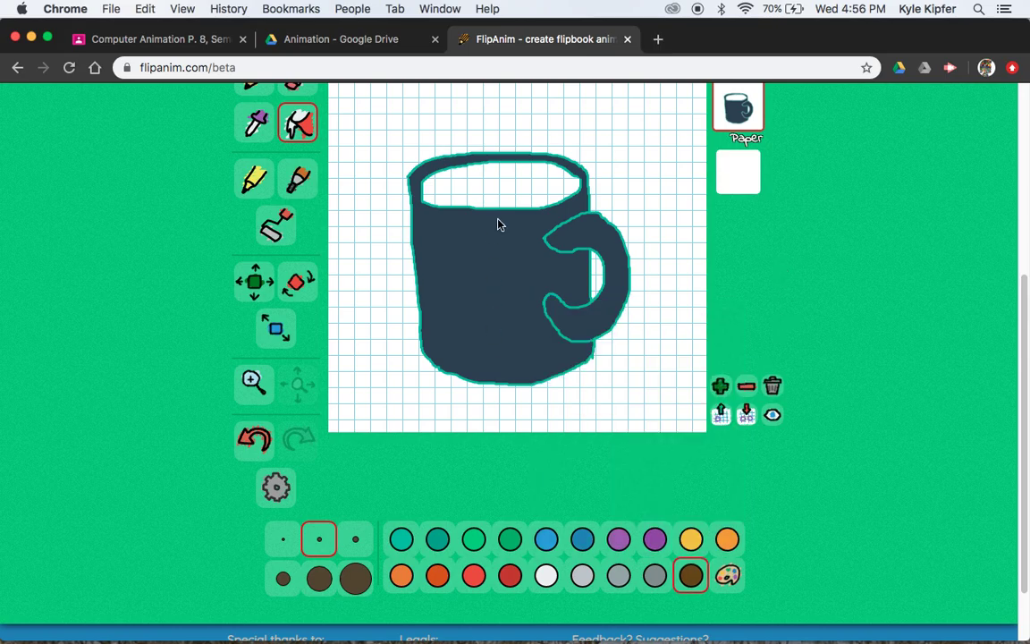
{"action": "left_click", "coordinate": [474, 196]}
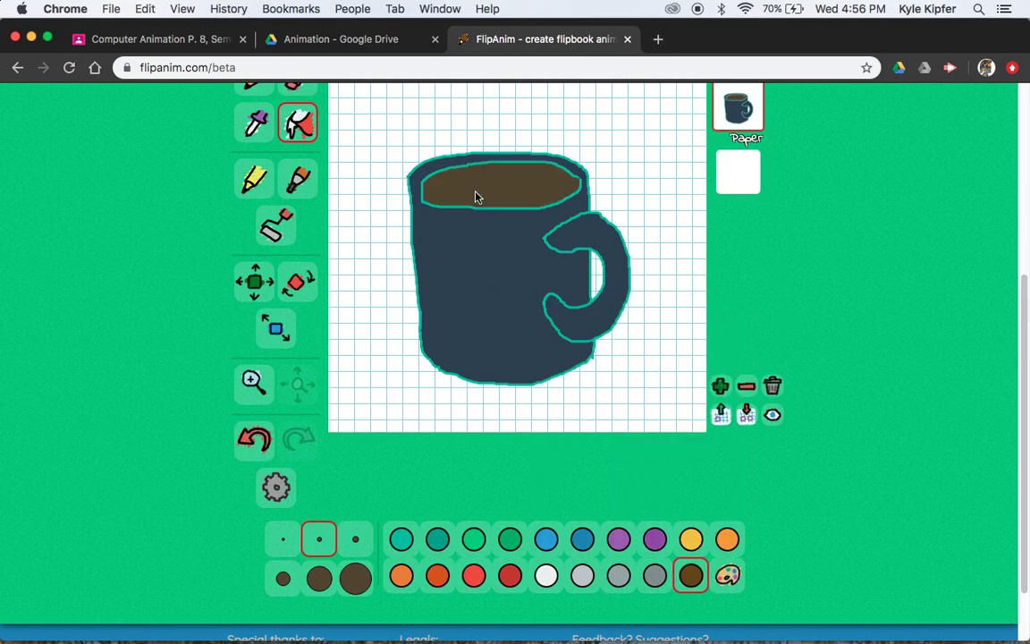
{"action": "scroll", "coordinate": [385, 352], "scroll_direction": "up", "scroll_amount": 2}
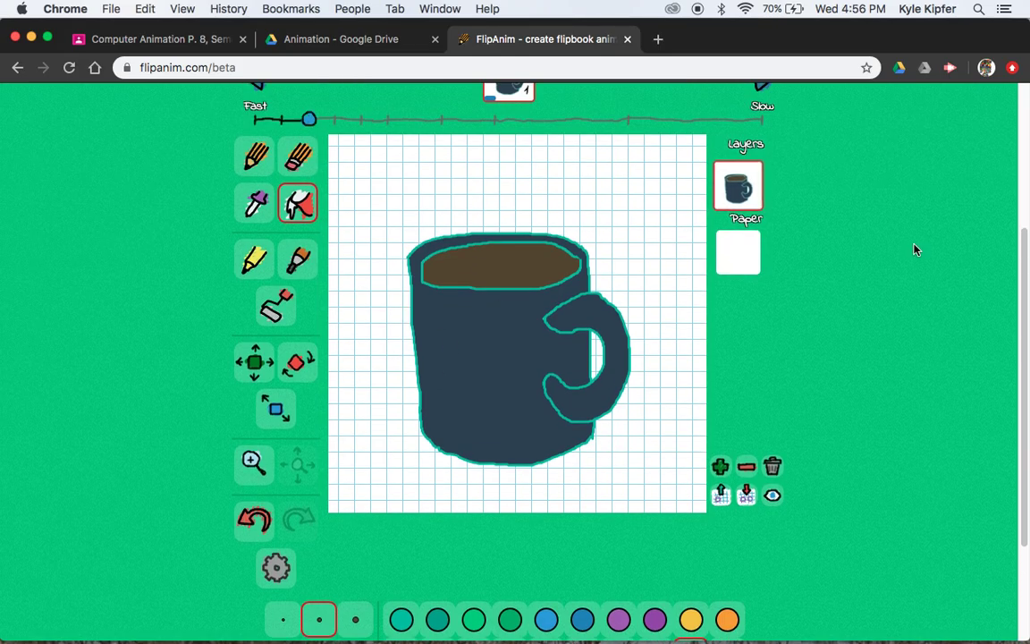
{"action": "left_click", "coordinate": [747, 266]}
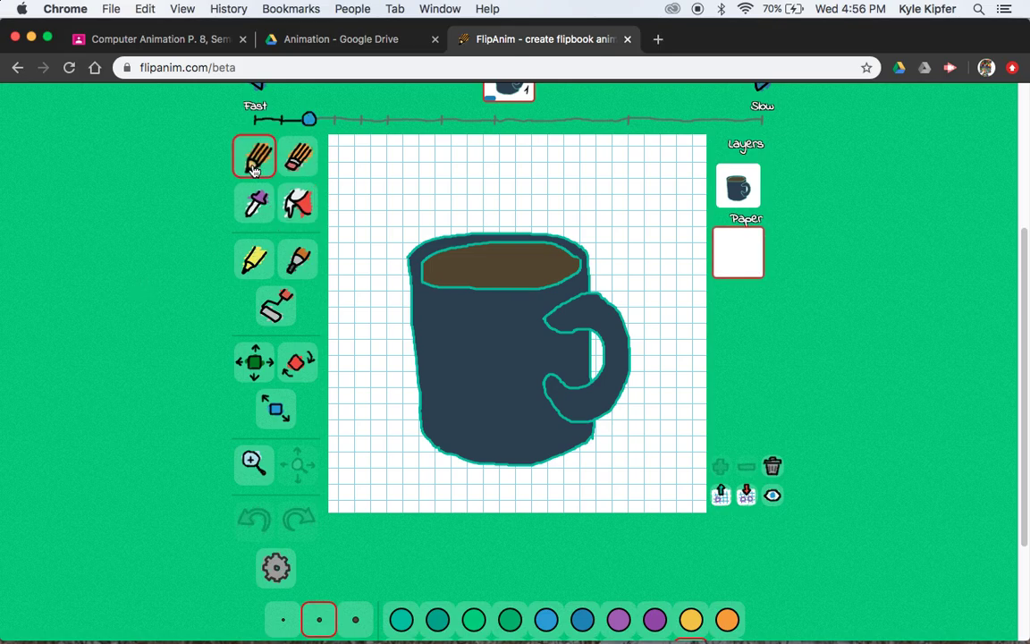
- Outline the table area with the largest orange brush and bucket-fill it orange
{"action": "scroll", "coordinate": [221, 310], "scroll_direction": "down", "scroll_amount": 2}
{"action": "left_click", "coordinate": [354, 582]}
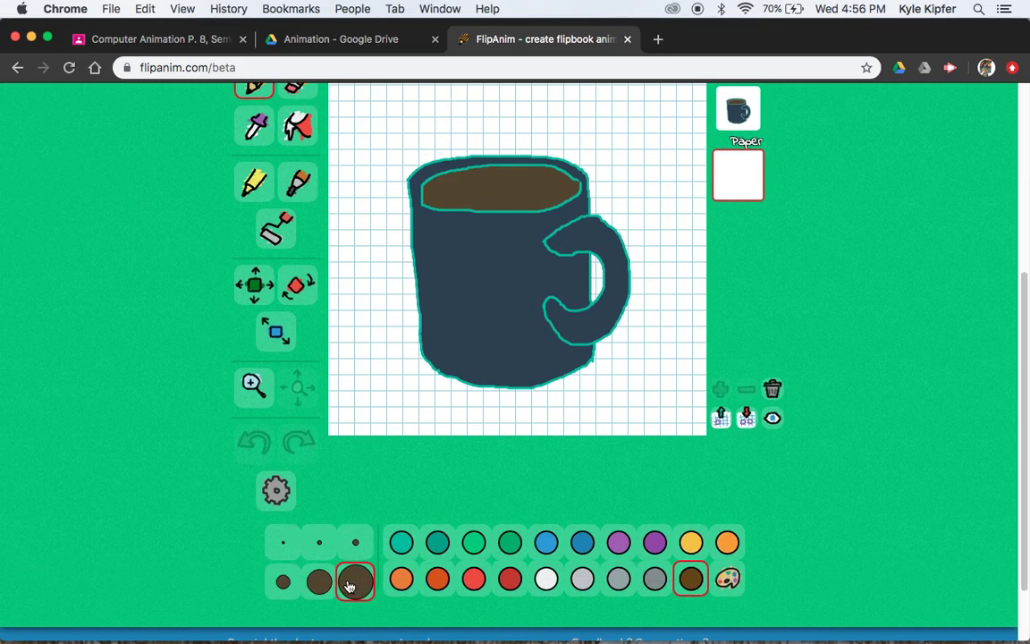
{"action": "left_click", "coordinate": [399, 583]}
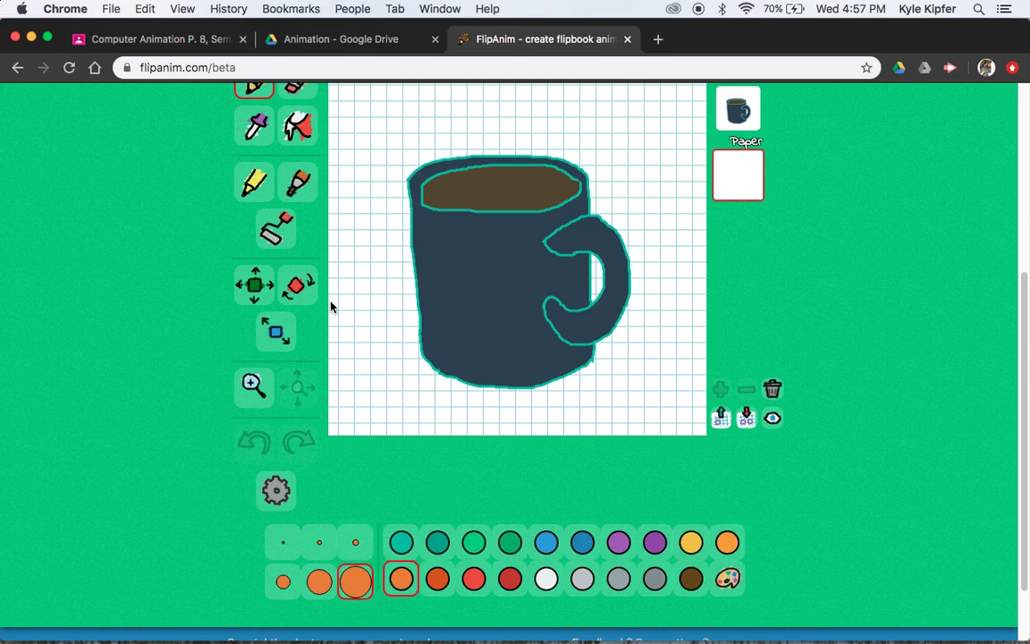
{"action": "left_click_drag", "start_coordinate": [331, 307], "coordinate": [537, 331]}
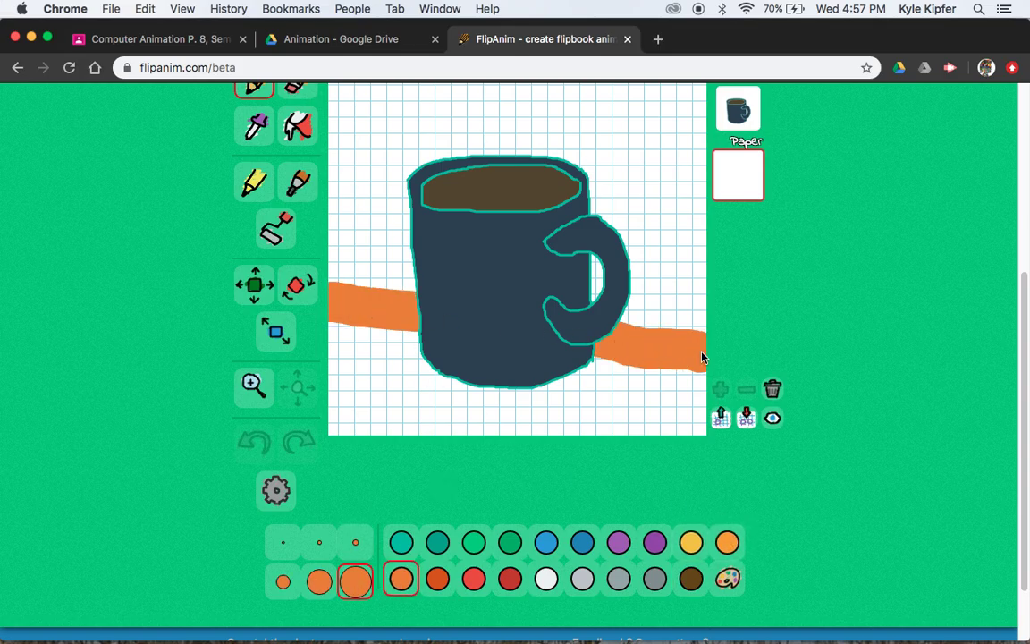
{"action": "mouse_move", "coordinate": [703, 358]}
{"action": "left_mouse_down"}
{"action": "mouse_move", "coordinate": [709, 456]}
{"action": "mouse_move", "coordinate": [591, 432]}
{"action": "mouse_move", "coordinate": [509, 431]}
{"action": "mouse_move", "coordinate": [710, 430]}
{"action": "mouse_move", "coordinate": [558, 436]}
{"action": "mouse_move", "coordinate": [445, 422]}
{"action": "left_mouse_up"}
{"action": "left_click_drag", "start_coordinate": [332, 436], "coordinate": [324, 331]}
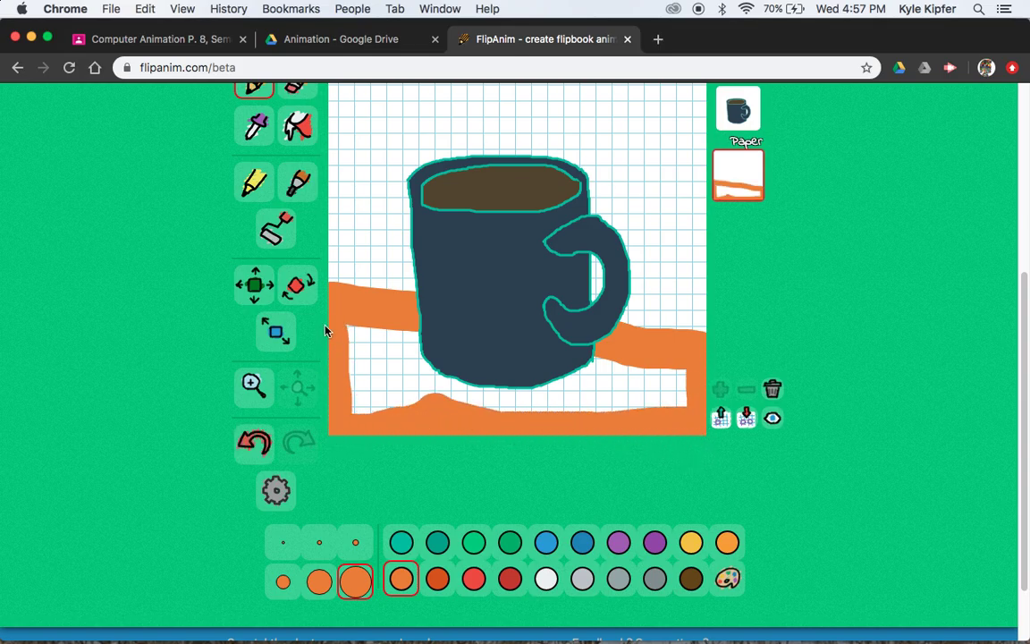
{"action": "left_click", "coordinate": [298, 126]}
{"action": "left_click", "coordinate": [385, 373]}
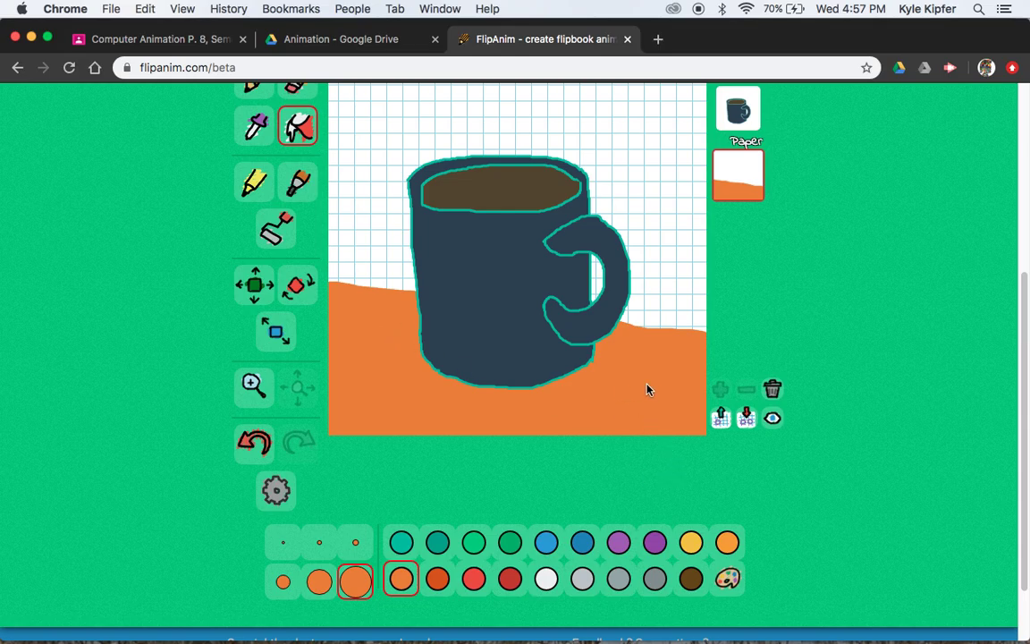
{"action": "scroll", "coordinate": [650, 389], "scroll_direction": "up", "scroll_amount": 2}
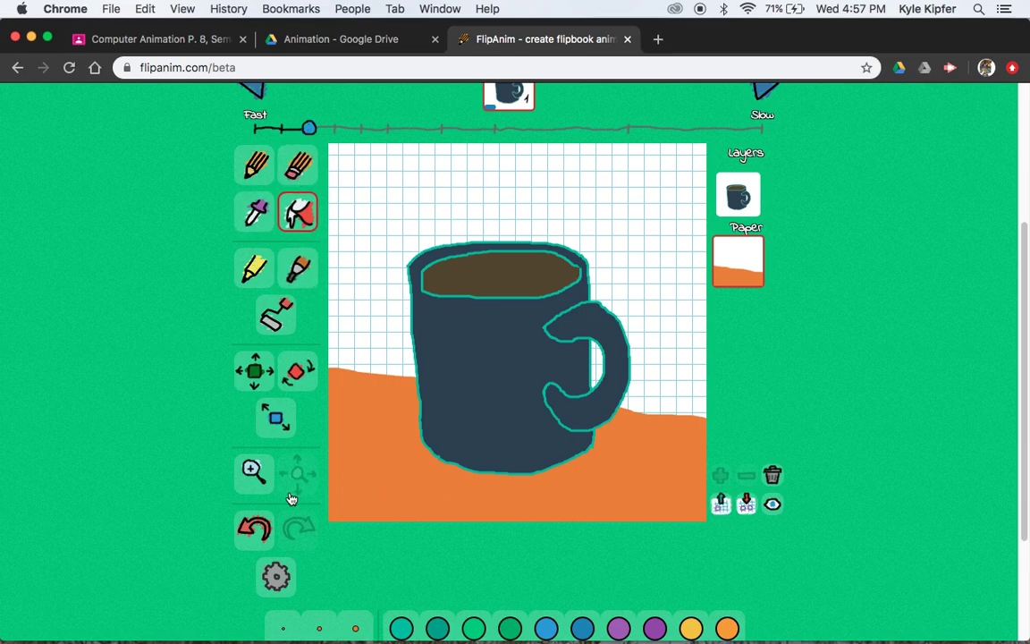
- Bucket-fill the white background green, then recolour it teal above the table
{"action": "scroll", "coordinate": [402, 477], "scroll_direction": "down", "scroll_amount": 2}
{"action": "left_click", "coordinate": [474, 541]}
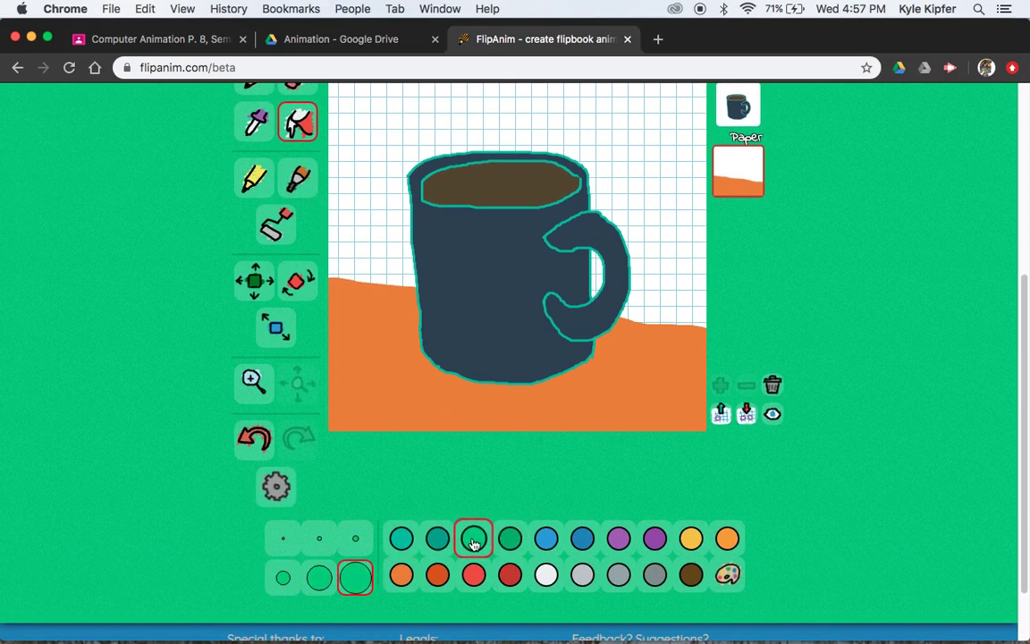
{"action": "left_click", "coordinate": [391, 159]}
{"action": "scroll", "coordinate": [391, 159], "scroll_direction": "up", "scroll_amount": 2}
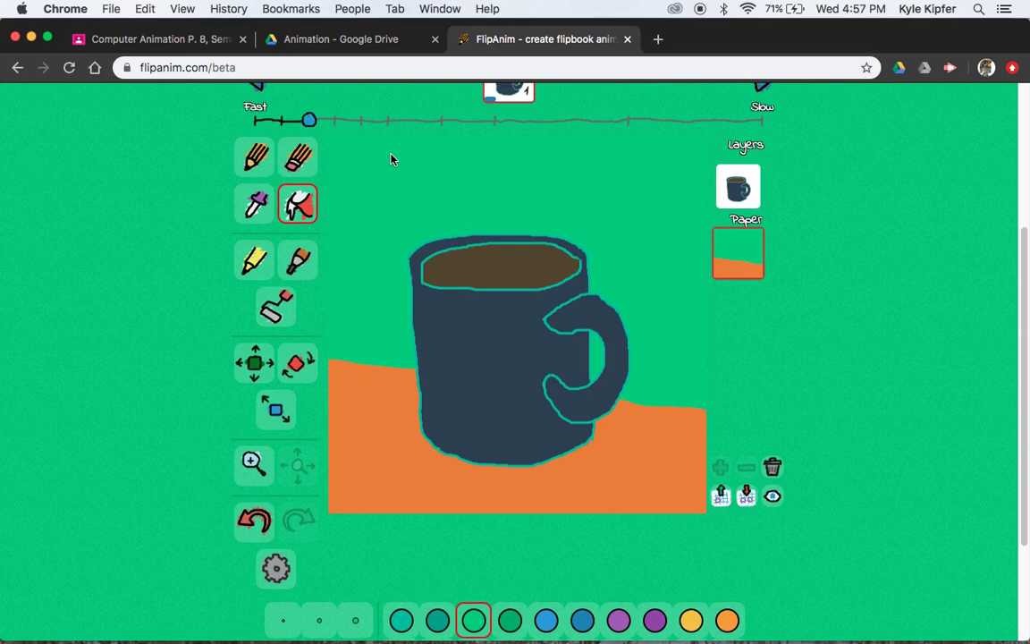
{"action": "scroll", "coordinate": [391, 159], "scroll_direction": "down", "scroll_amount": 3}
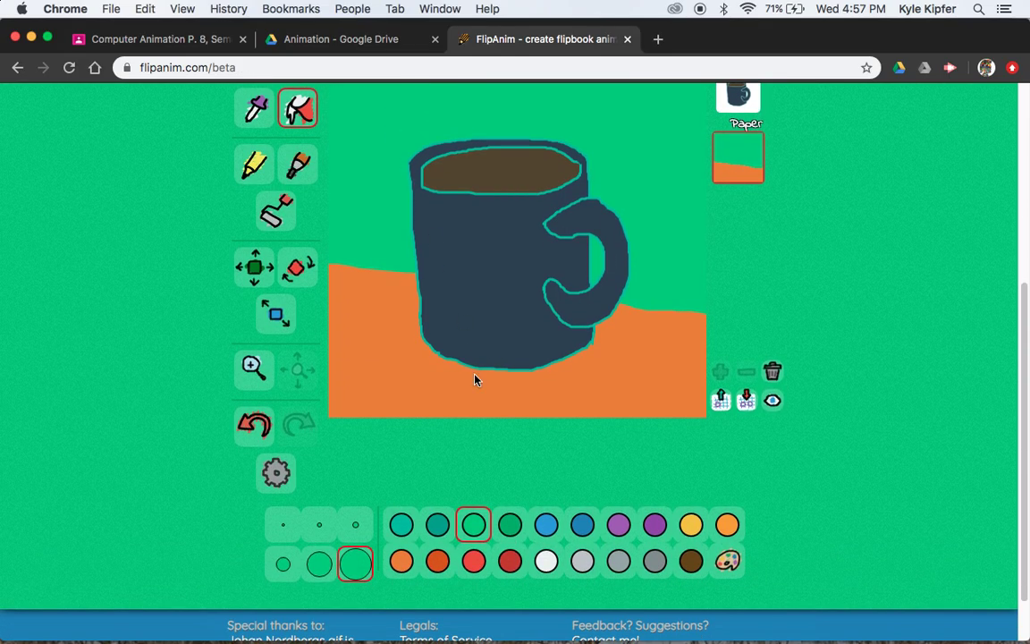
{"action": "left_click", "coordinate": [432, 526]}
{"action": "left_click", "coordinate": [373, 137]}
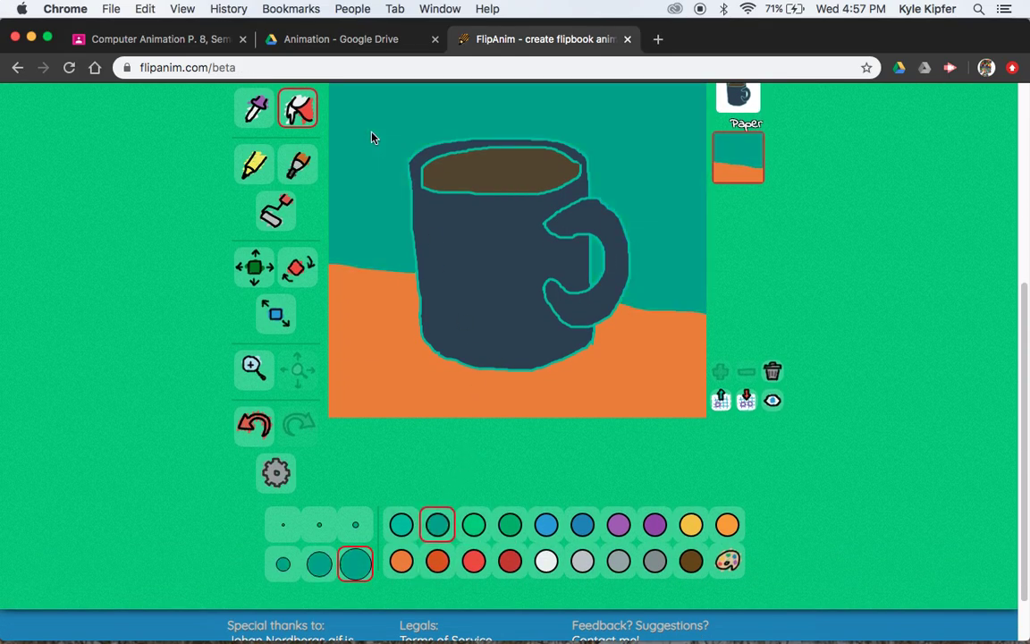
{"action": "scroll", "coordinate": [870, 416], "scroll_direction": "up", "scroll_amount": 3}
{"action": "scroll", "coordinate": [870, 416], "scroll_direction": "down", "scroll_amount": 1}
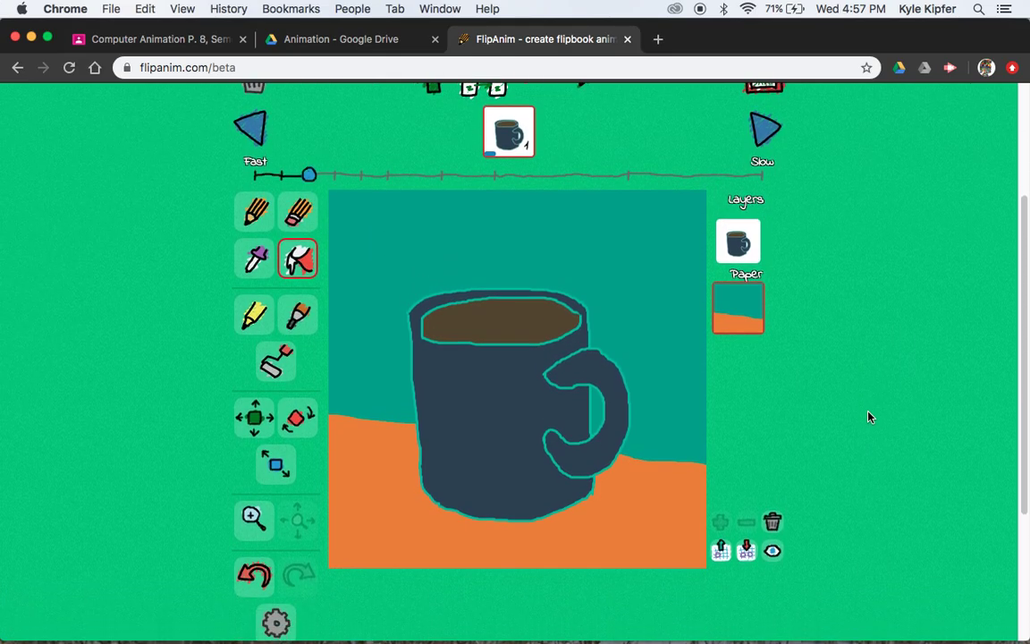
{"action": "scroll", "coordinate": [869, 420], "scroll_direction": "down", "scroll_amount": 1}
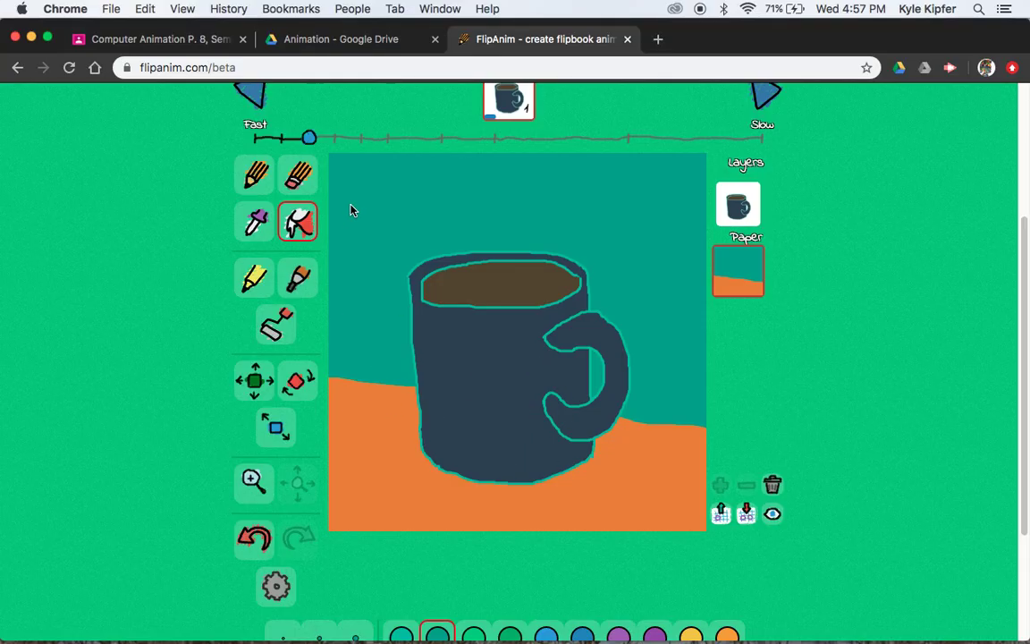
{"action": "scroll", "coordinate": [190, 488], "scroll_direction": "down", "scroll_amount": 2}
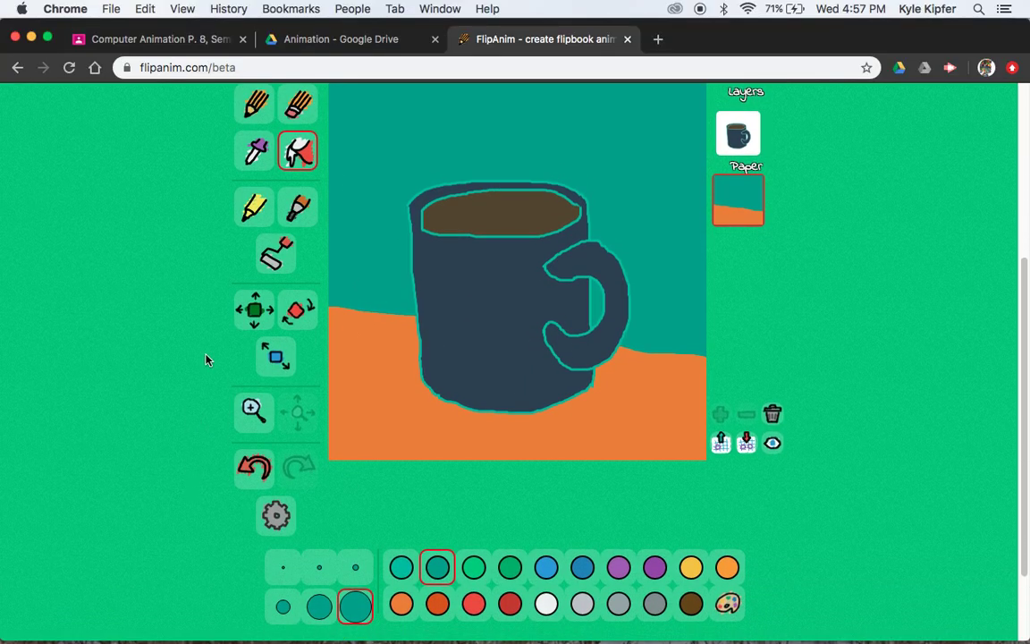
- Try brown shadow strokes with highlighter and marker brushes, undoing each one
{"action": "left_click", "coordinate": [253, 212]}
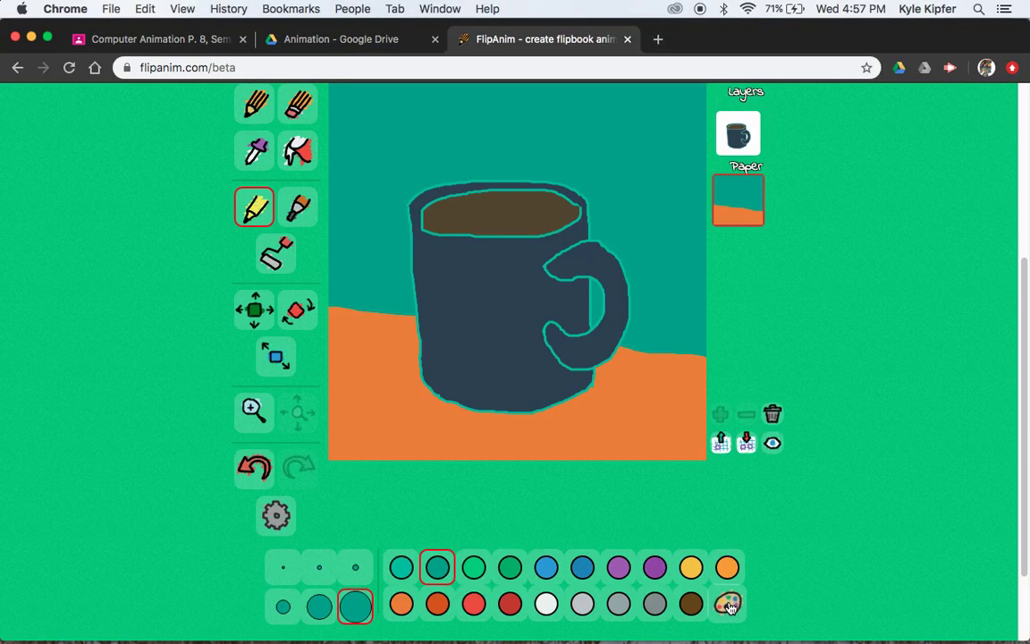
{"action": "left_click", "coordinate": [691, 604]}
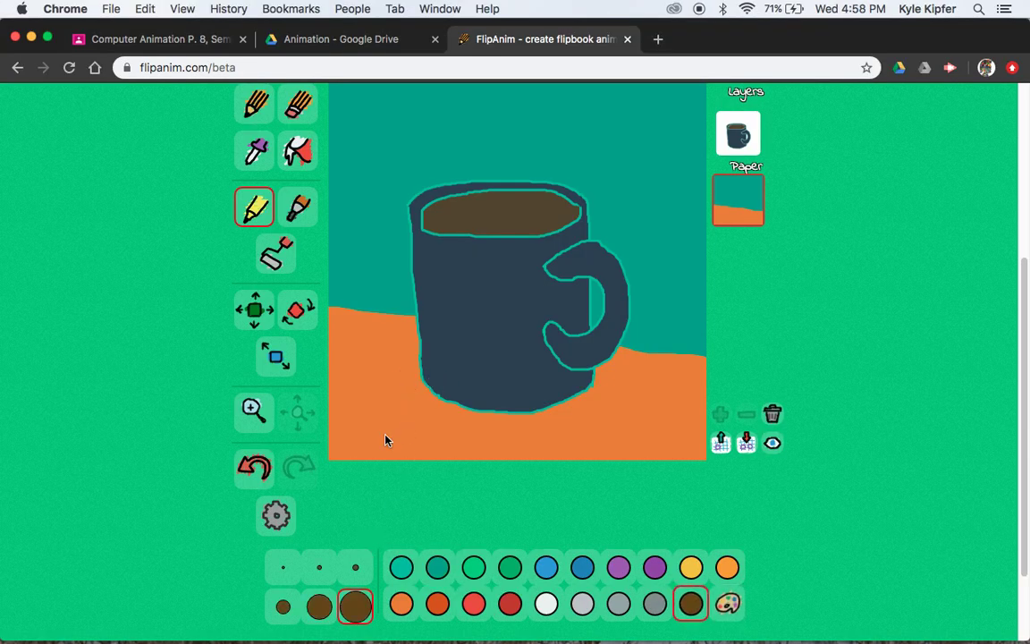
{"action": "mouse_move", "coordinate": [420, 374]}
{"action": "left_mouse_down"}
{"action": "mouse_move", "coordinate": [339, 374]}
{"action": "mouse_move", "coordinate": [445, 387]}
{"action": "mouse_move", "coordinate": [332, 393]}
{"action": "mouse_move", "coordinate": [516, 404]}
{"action": "left_mouse_up"}
{"action": "key", "text": "super+z"}
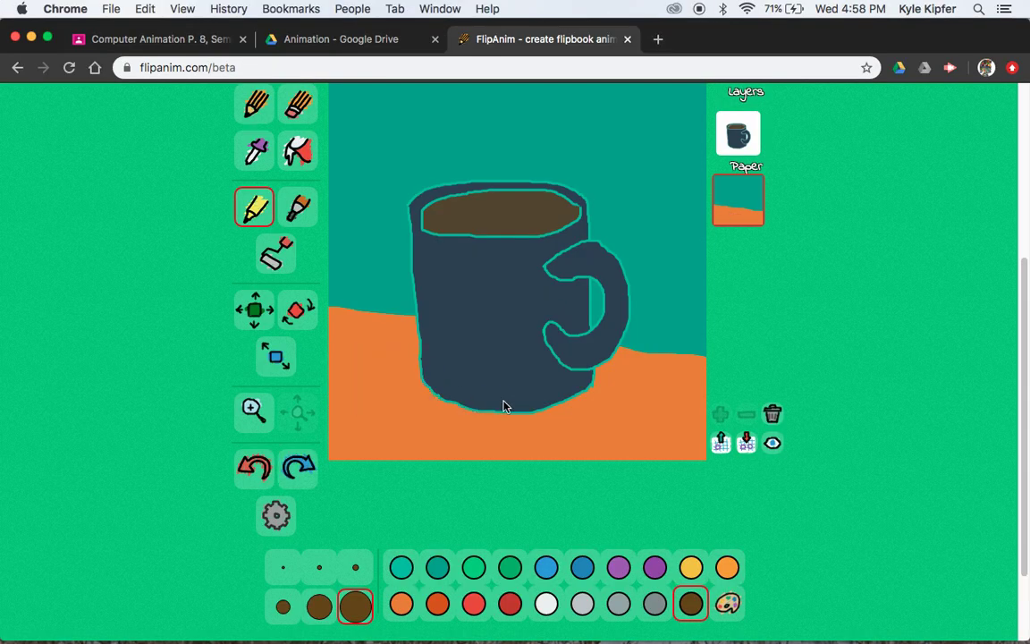
{"action": "left_click", "coordinate": [299, 209]}
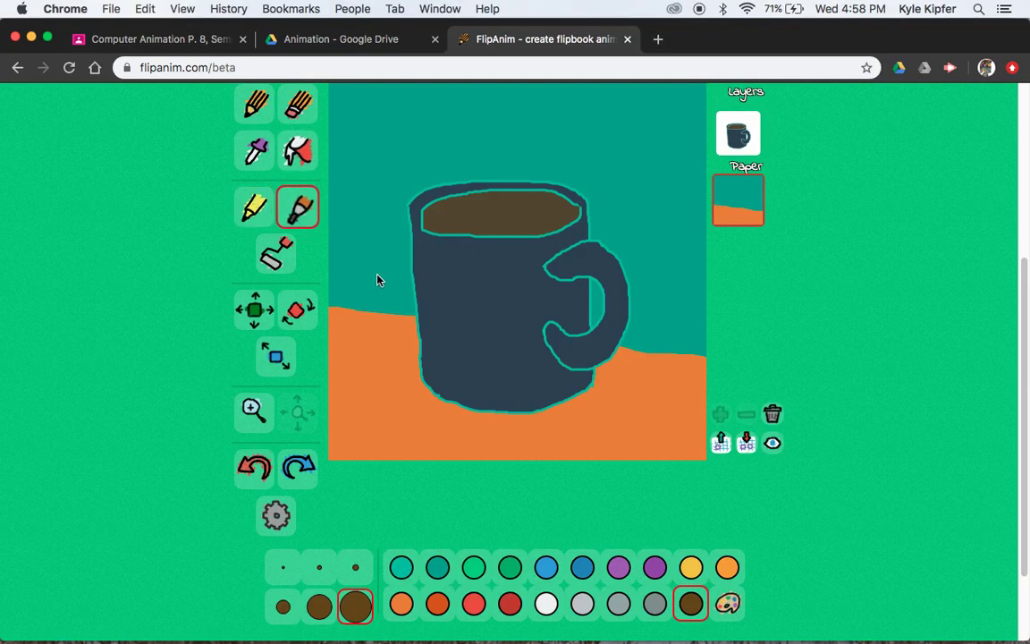
{"action": "mouse_move", "coordinate": [431, 378]}
{"action": "left_mouse_down"}
{"action": "mouse_move", "coordinate": [354, 384]}
{"action": "mouse_move", "coordinate": [487, 398]}
{"action": "mouse_move", "coordinate": [332, 395]}
{"action": "mouse_move", "coordinate": [474, 397]}
{"action": "left_mouse_up"}
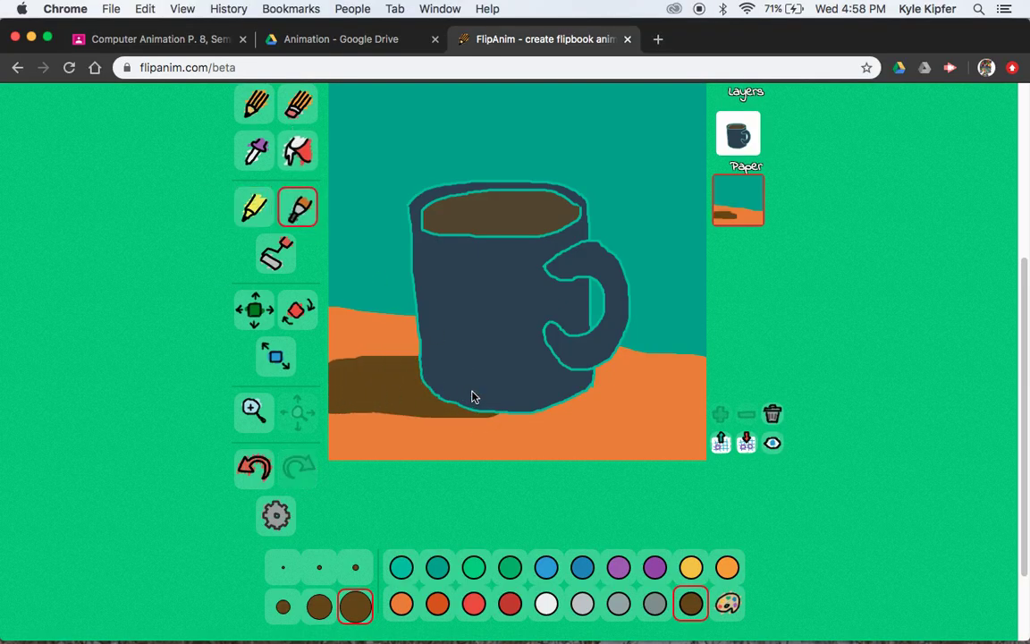
{"action": "key", "text": "super+z"}
- Paint red-orange shading under the mug with a broad brush, then undo it
{"action": "left_click", "coordinate": [277, 254]}
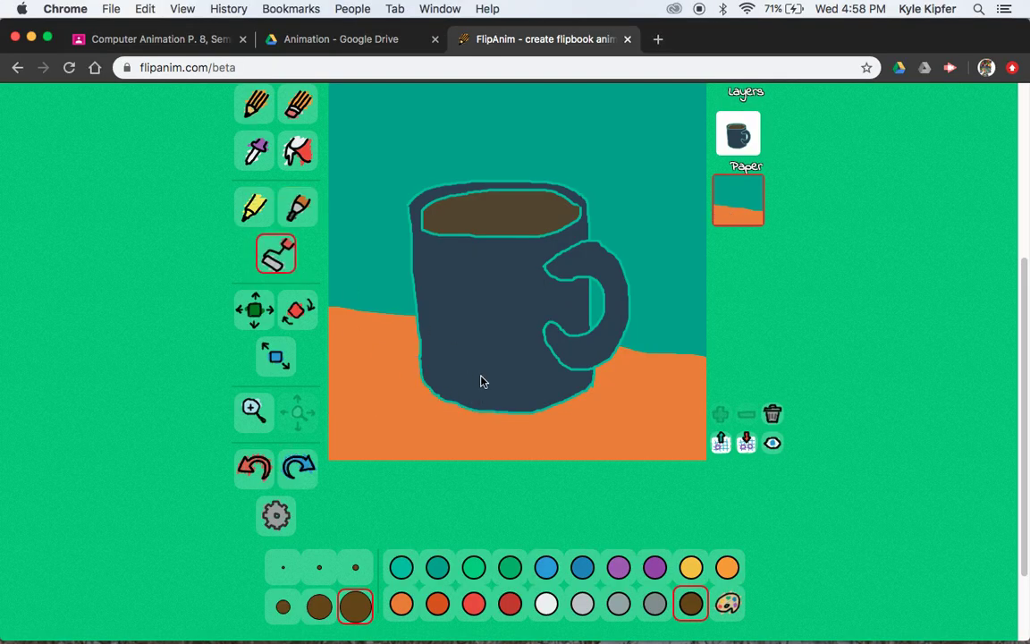
{"action": "mouse_move", "coordinate": [438, 382]}
{"action": "left_mouse_down"}
{"action": "mouse_move", "coordinate": [346, 378]}
{"action": "mouse_move", "coordinate": [459, 393]}
{"action": "mouse_move", "coordinate": [324, 393]}
{"action": "mouse_move", "coordinate": [510, 407]}
{"action": "left_mouse_up"}
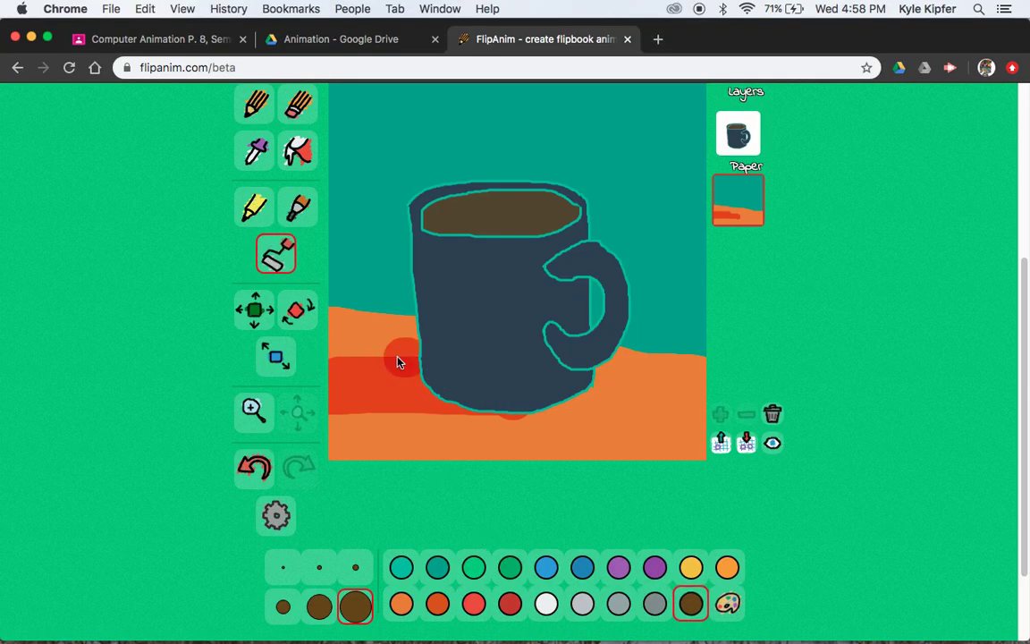
{"action": "mouse_move", "coordinate": [390, 361]}
{"action": "left_mouse_down"}
{"action": "mouse_move", "coordinate": [344, 356]}
{"action": "mouse_move", "coordinate": [426, 363]}
{"action": "mouse_move", "coordinate": [318, 364]}
{"action": "mouse_move", "coordinate": [442, 379]}
{"action": "mouse_move", "coordinate": [326, 383]}
{"action": "left_mouse_up"}
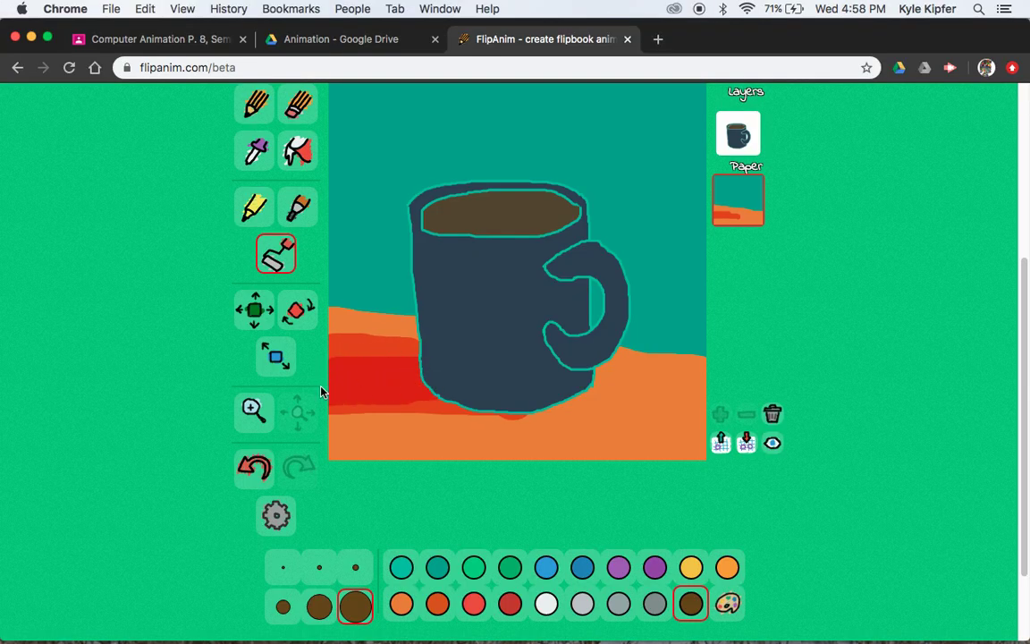
{"action": "mouse_move", "coordinate": [481, 411]}
{"action": "left_mouse_down"}
{"action": "mouse_move", "coordinate": [557, 409]}
{"action": "mouse_move", "coordinate": [569, 395]}
{"action": "mouse_move", "coordinate": [475, 415]}
{"action": "mouse_move", "coordinate": [374, 423]}
{"action": "left_mouse_up"}
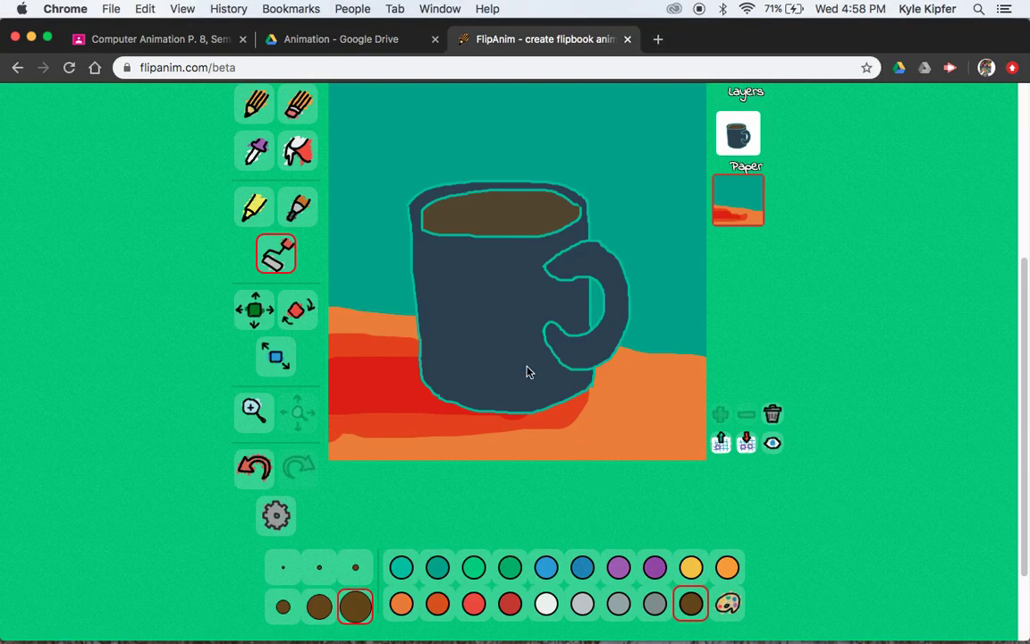
{"action": "key", "text": "super+z"}
{"action": "key", "text": "super+z"}
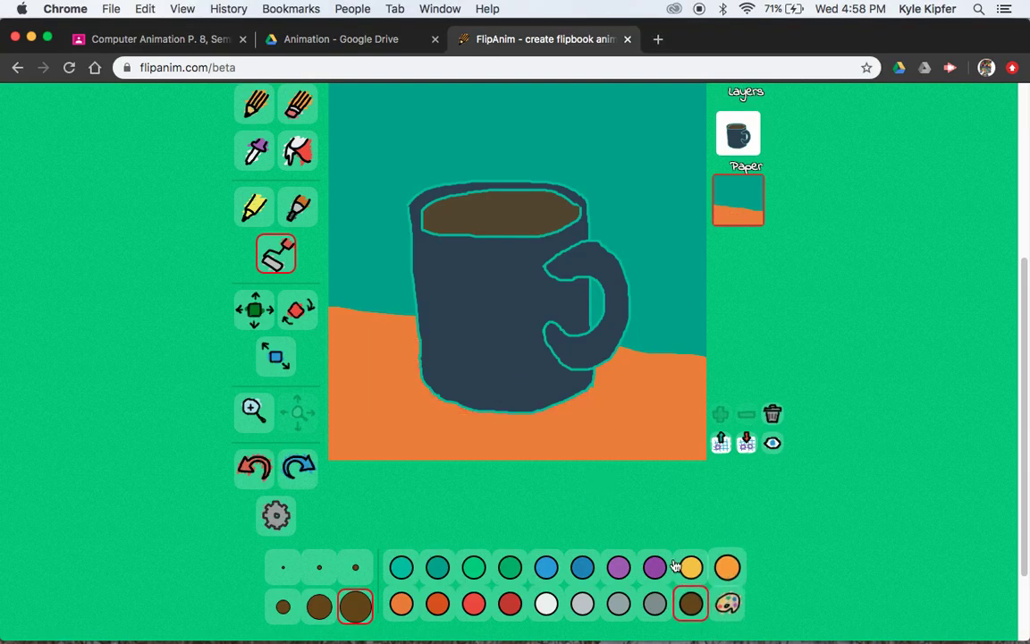
- Draw orange-red pencil shadow strokes under the mug's base out to the left edge
{"action": "left_click", "coordinate": [436, 606]}
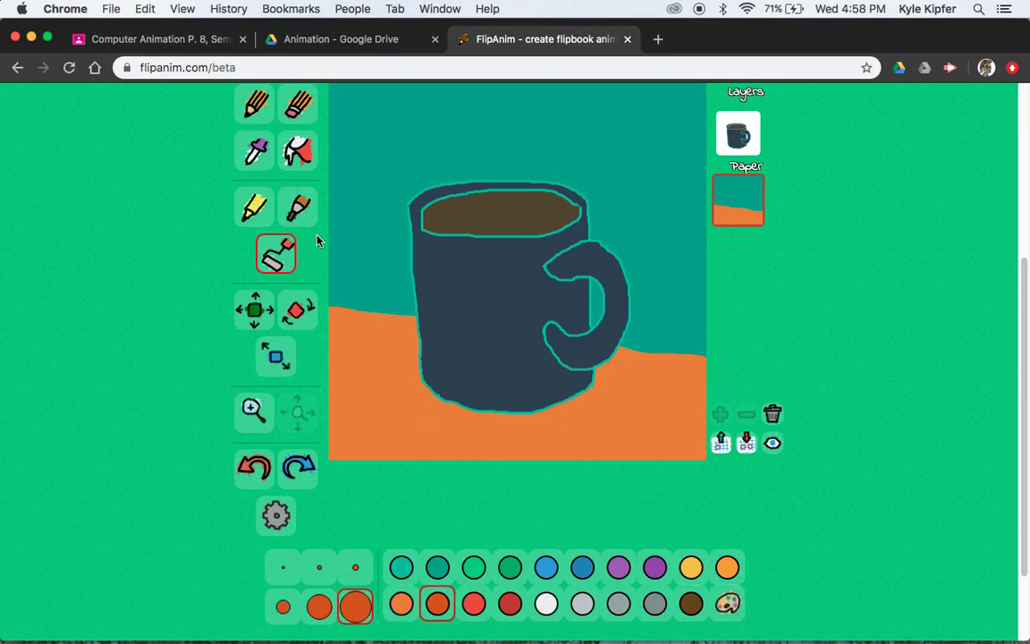
{"action": "left_click", "coordinate": [255, 104]}
{"action": "left_click_drag", "start_coordinate": [404, 377], "coordinate": [336, 369]}
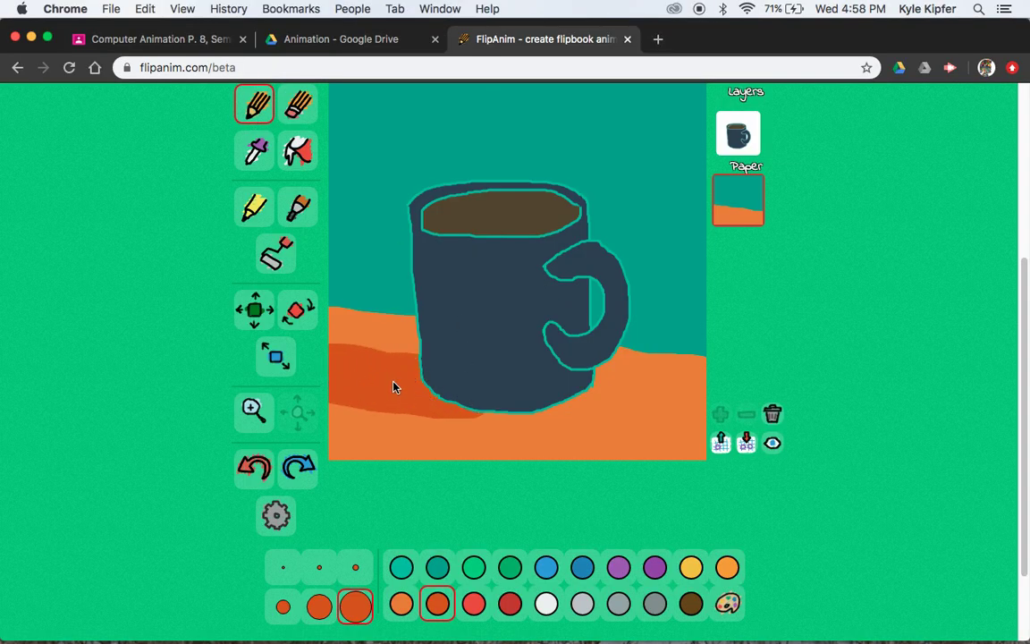
{"action": "left_click_drag", "start_coordinate": [562, 408], "coordinate": [370, 407]}
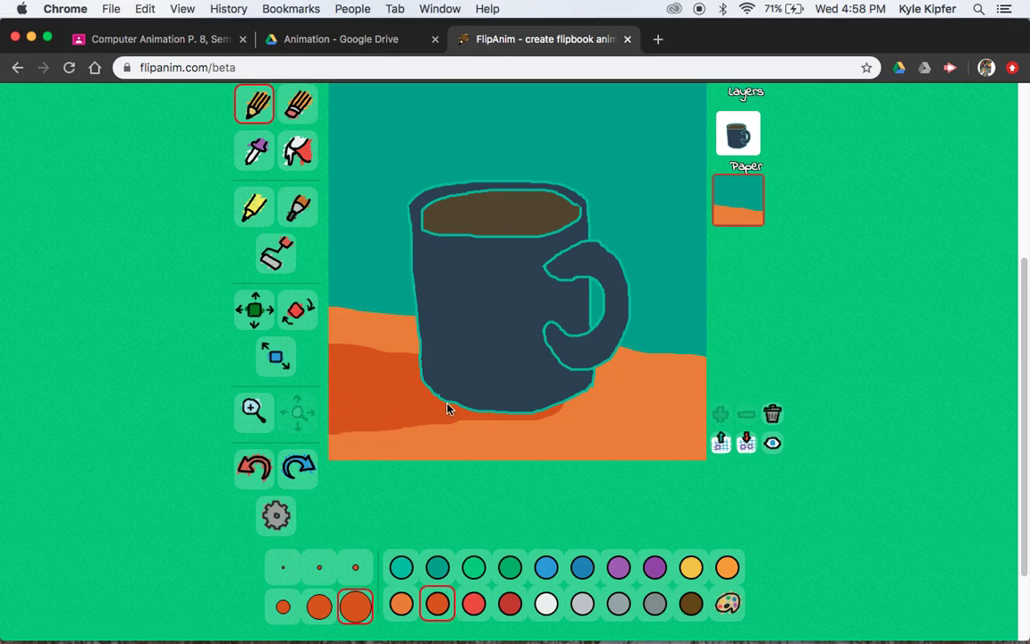
{"action": "left_click_drag", "start_coordinate": [564, 393], "coordinate": [566, 391]}
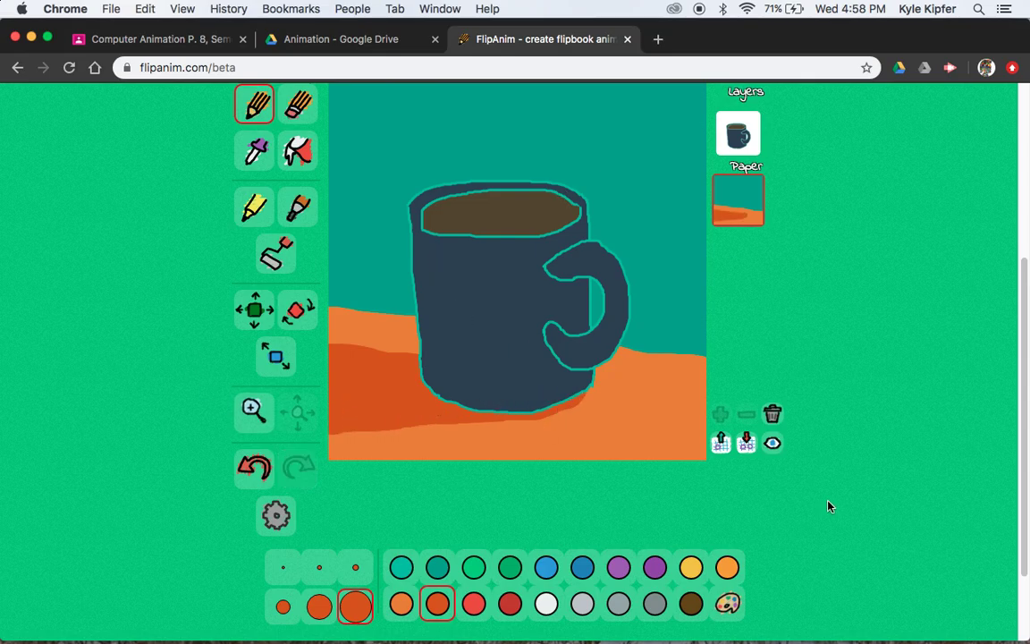
{"action": "scroll", "coordinate": [758, 385], "scroll_direction": "up", "scroll_amount": 3}
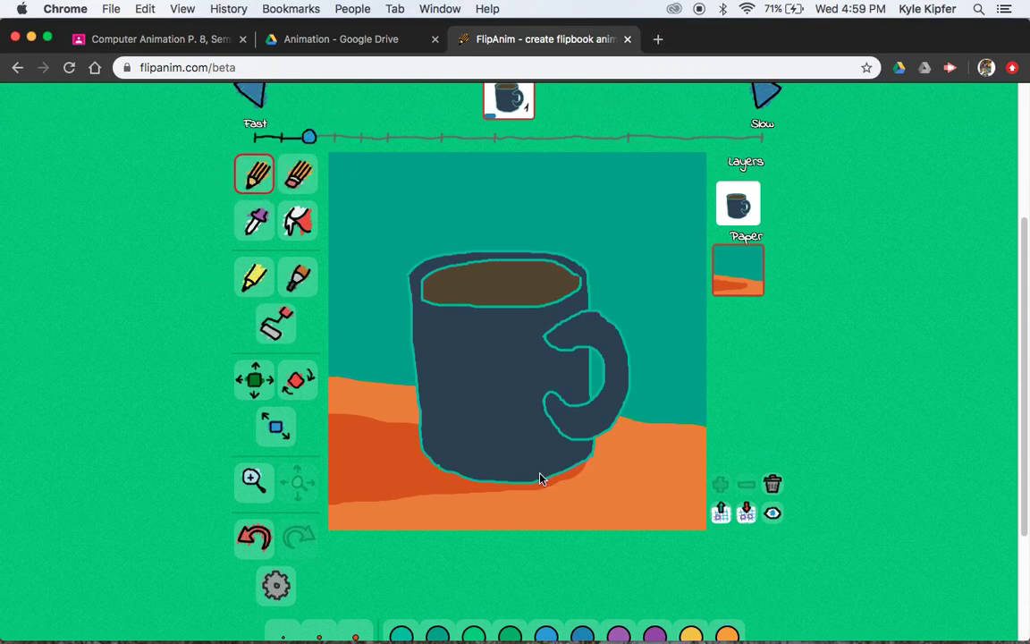
- Pick white at the smallest drawing size and add a new blank layer above the mug layer
{"action": "scroll", "coordinate": [540, 476], "scroll_direction": "down", "scroll_amount": 3}
{"action": "left_click", "coordinate": [553, 574]}
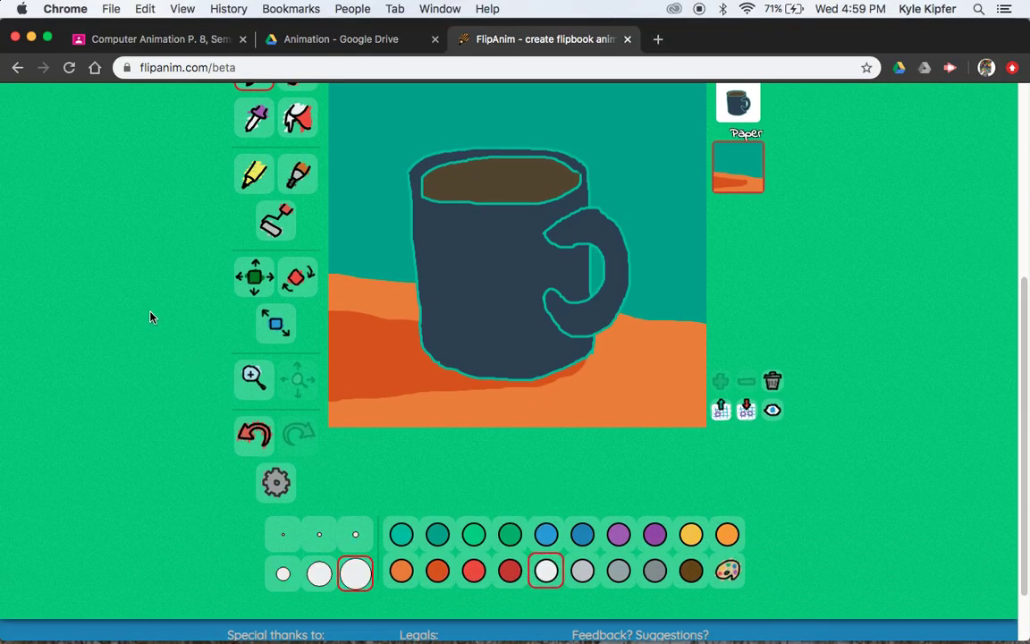
{"action": "left_click", "coordinate": [356, 535]}
{"action": "scroll", "coordinate": [436, 315], "scroll_direction": "up", "scroll_amount": 3}
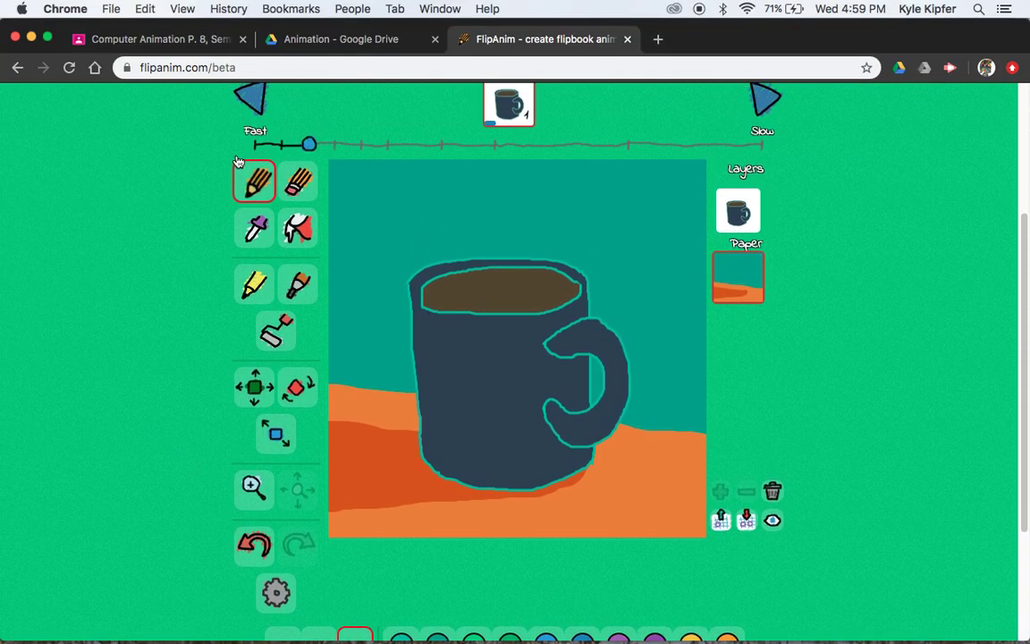
{"action": "scroll", "coordinate": [259, 224], "scroll_direction": "up", "scroll_amount": 4}
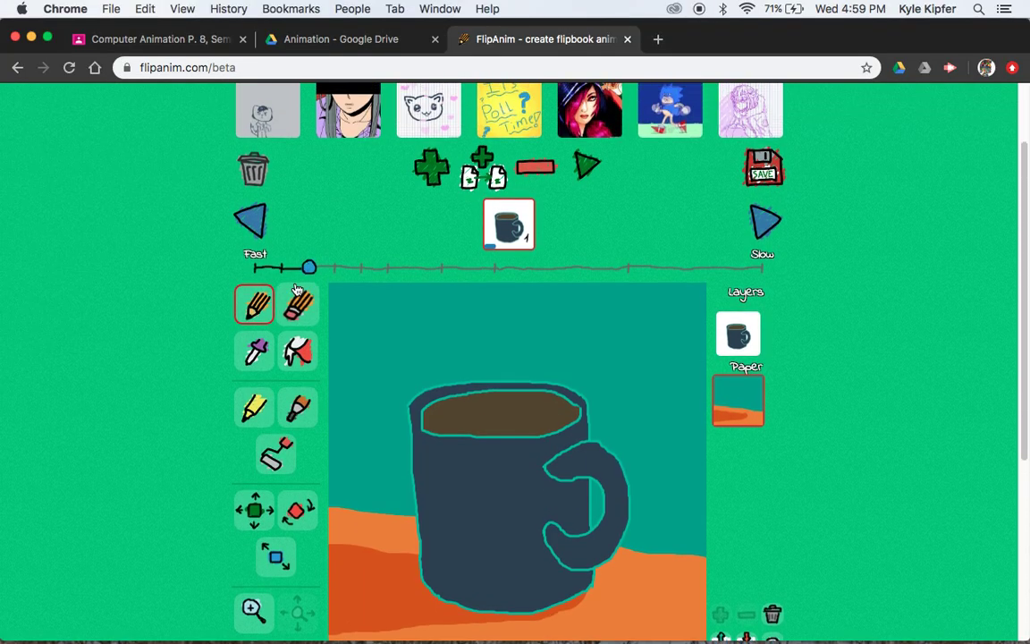
{"action": "scroll", "coordinate": [298, 289], "scroll_direction": "down", "scroll_amount": 3}
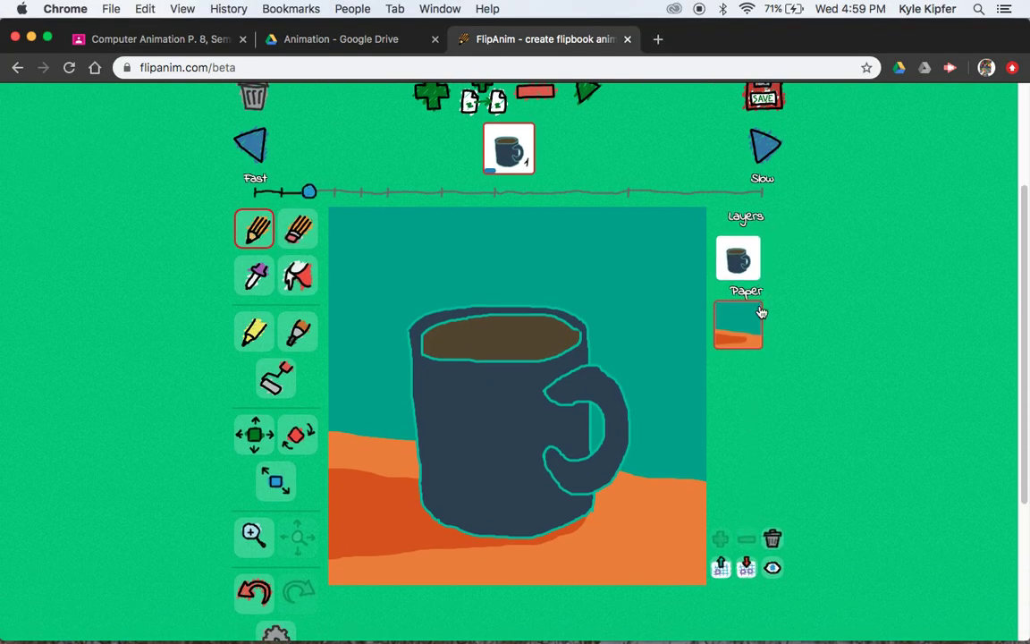
{"action": "left_click", "coordinate": [739, 259]}
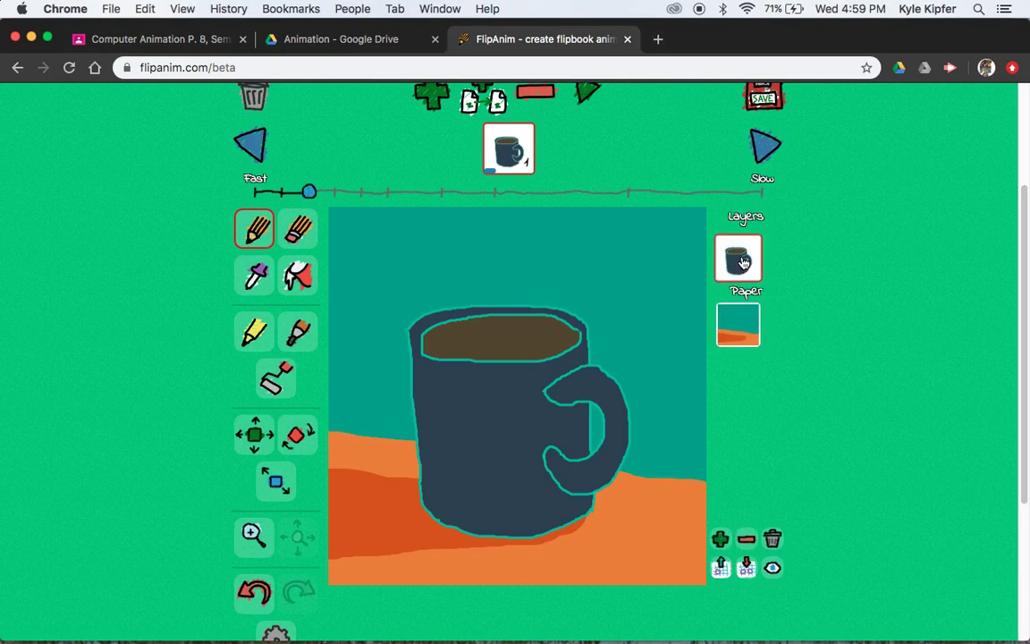
{"action": "left_click", "coordinate": [720, 537]}
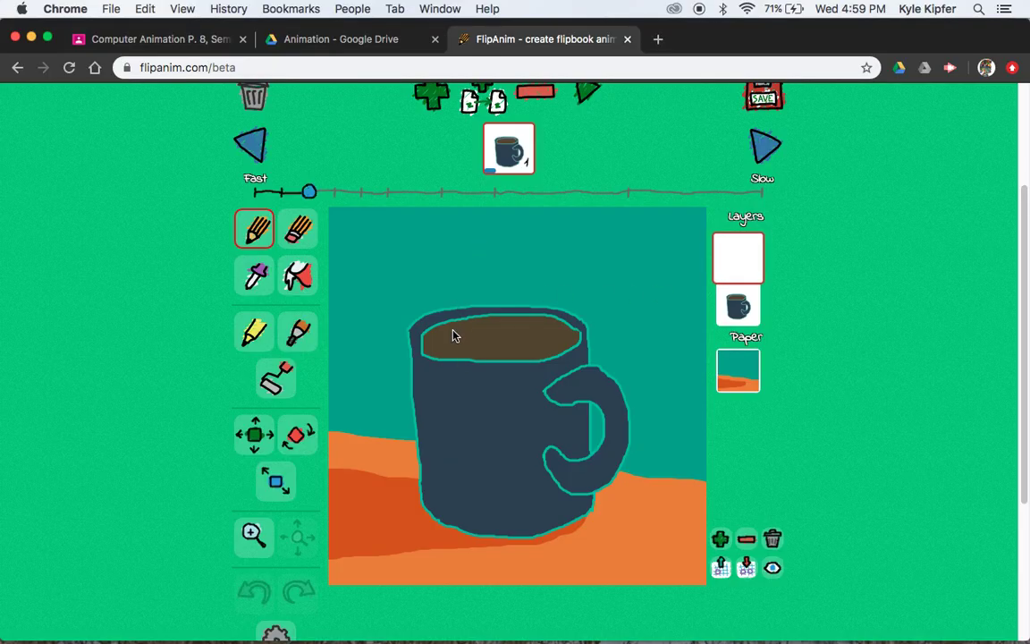
- Draw a short steam wisp, then copy frames 2 and 3, adding a second wisp and lengthening the first
{"action": "left_click_drag", "start_coordinate": [452, 338], "coordinate": [440, 268]}
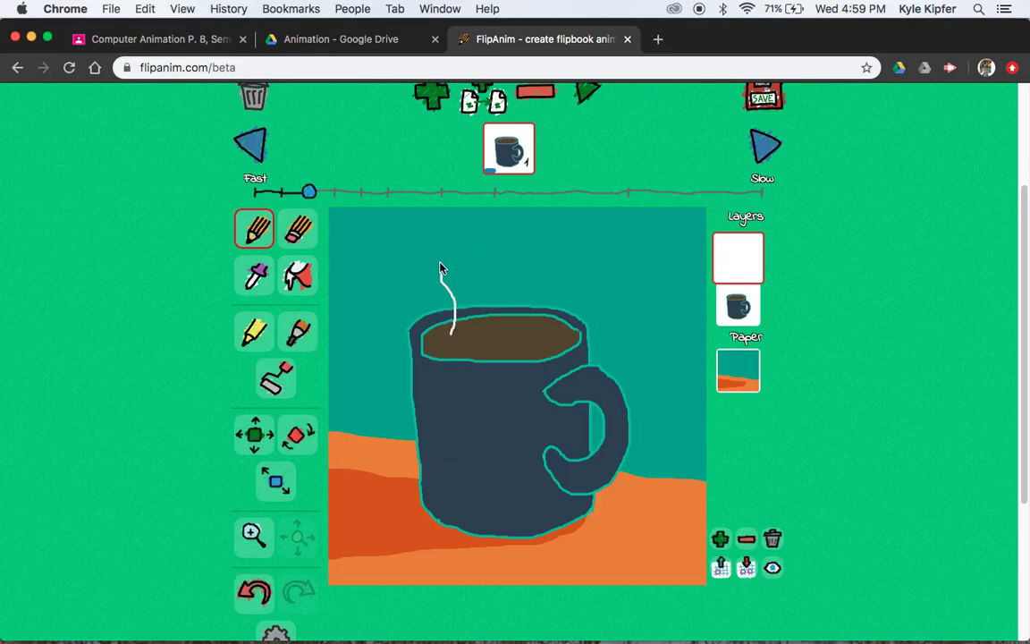
{"action": "key", "text": "ctrl+z"}
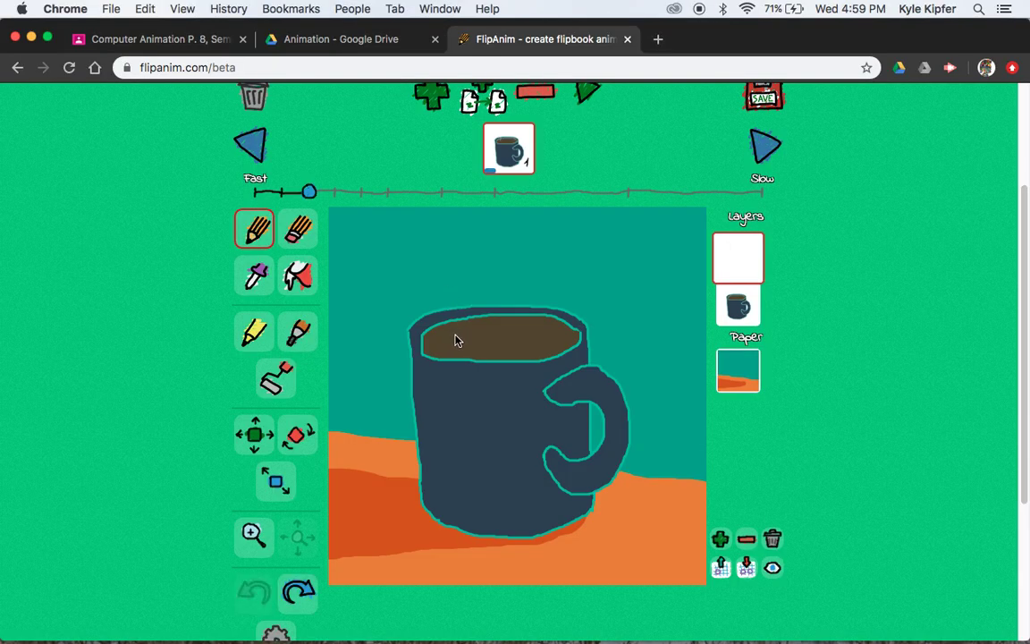
{"action": "left_click_drag", "start_coordinate": [459, 337], "coordinate": [453, 306]}
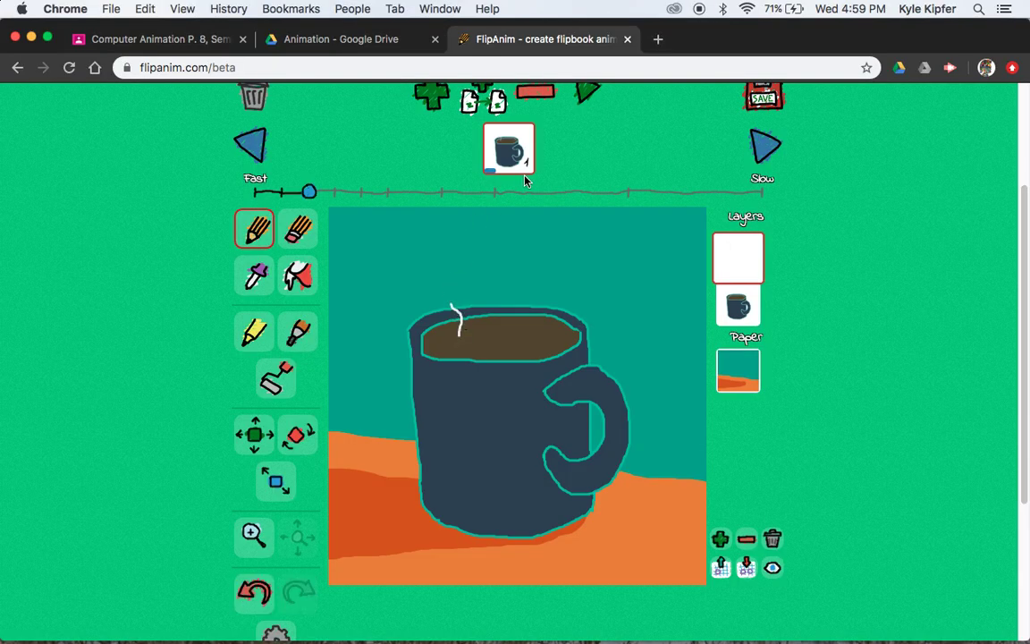
{"action": "left_click", "coordinate": [499, 101]}
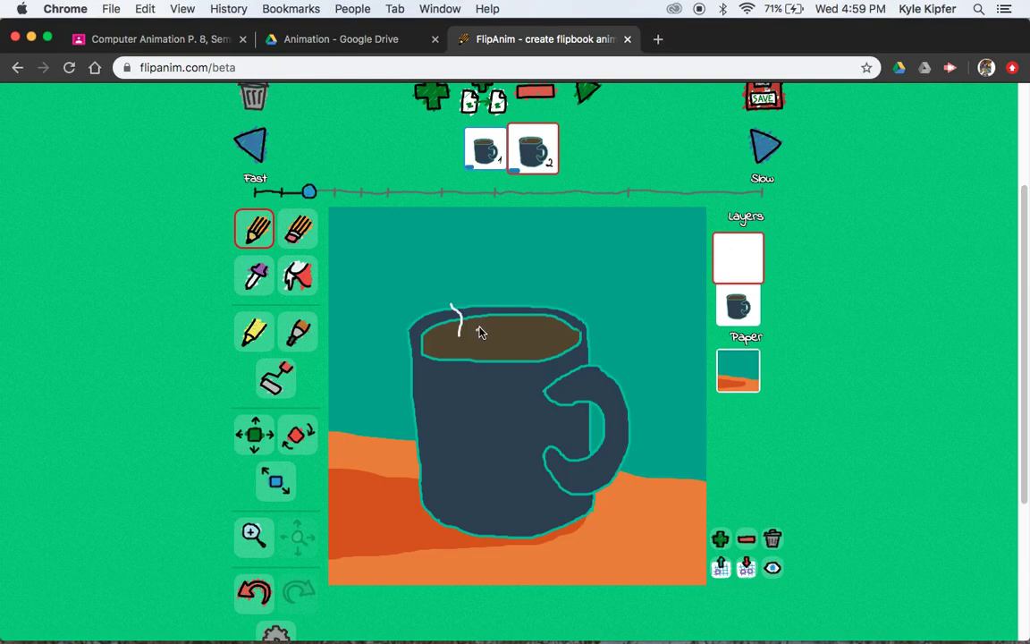
{"action": "mouse_move", "coordinate": [480, 329]}
{"action": "left_mouse_down"}
{"action": "mouse_move", "coordinate": [474, 297]}
{"action": "mouse_move", "coordinate": [452, 279]}
{"action": "left_mouse_up"}
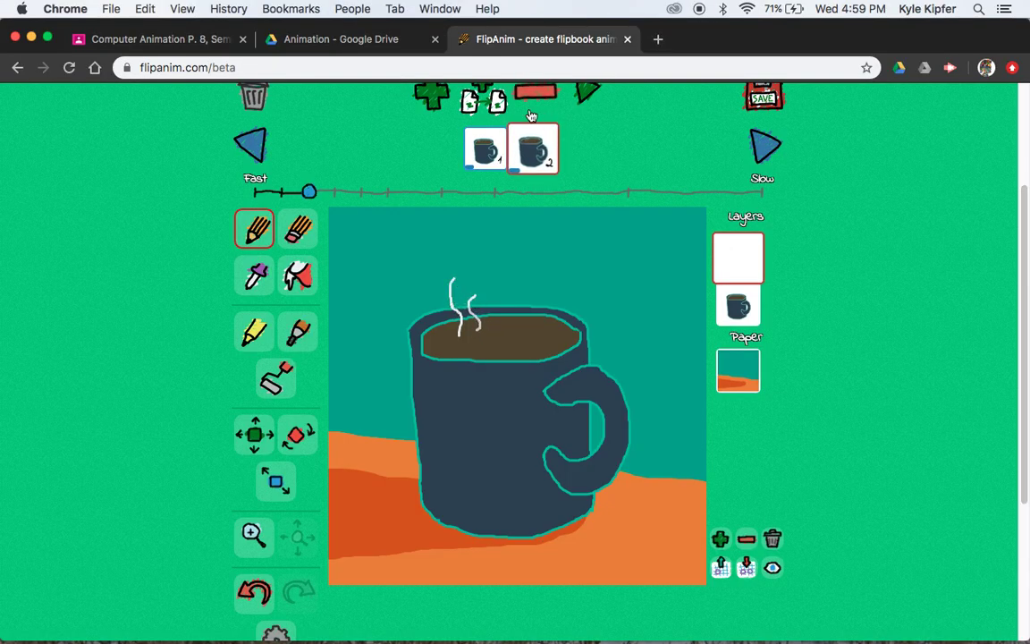
{"action": "left_click", "coordinate": [478, 102]}
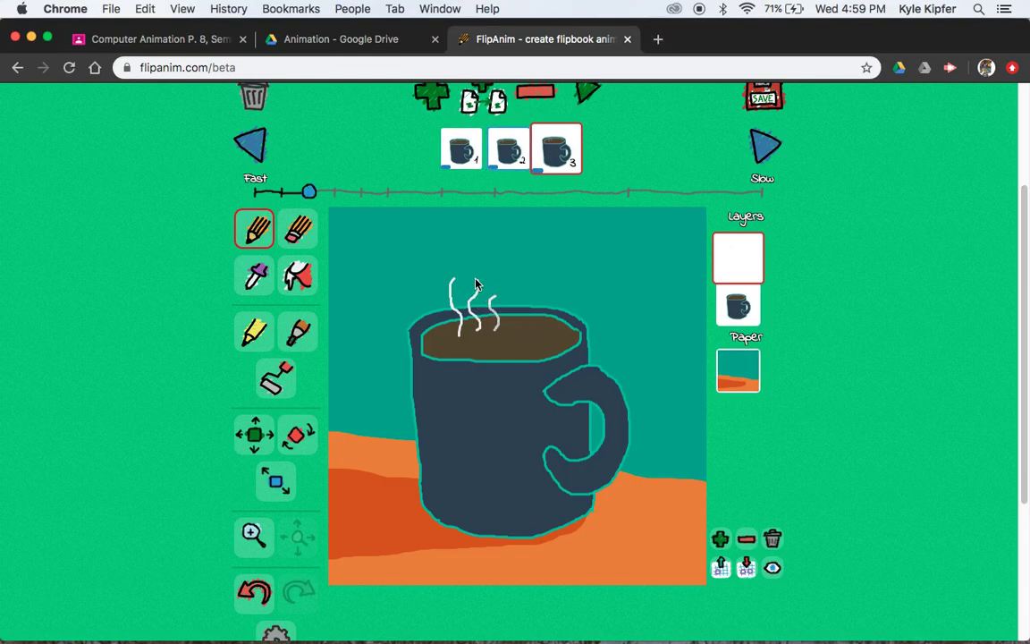
{"action": "left_click_drag", "start_coordinate": [452, 285], "coordinate": [446, 255]}
- Add frames 4 and 5, drawing a fourth wisp and lengthening the third and fourth wisps upward
{"action": "left_click", "coordinate": [498, 103]}
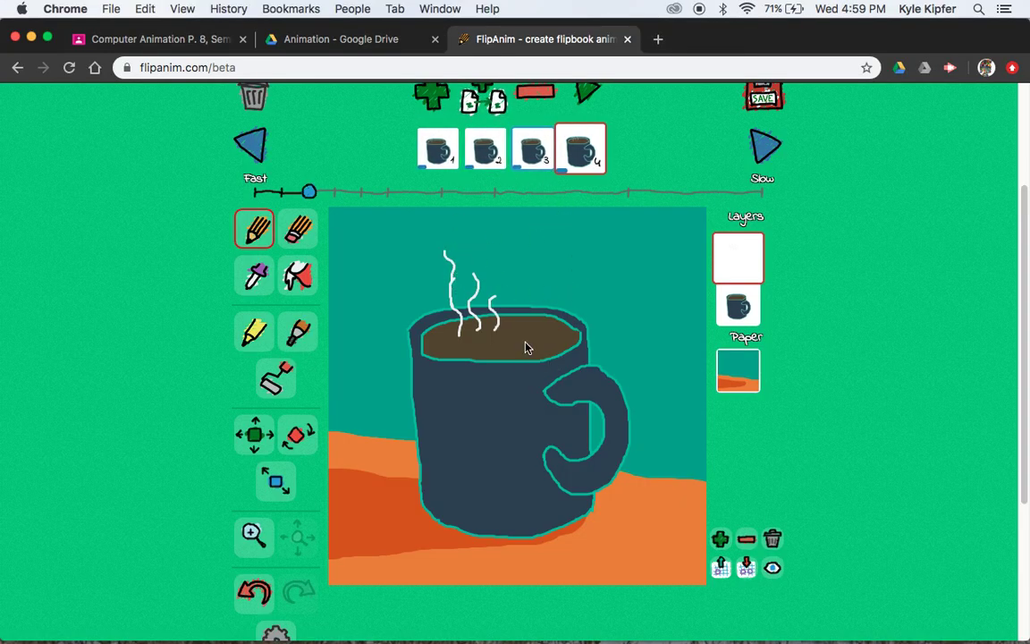
{"action": "left_click_drag", "start_coordinate": [526, 328], "coordinate": [523, 300]}
{"action": "mouse_move", "coordinate": [496, 304]}
{"action": "left_mouse_down"}
{"action": "mouse_move", "coordinate": [506, 274]}
{"action": "mouse_move", "coordinate": [475, 252]}
{"action": "left_mouse_up"}
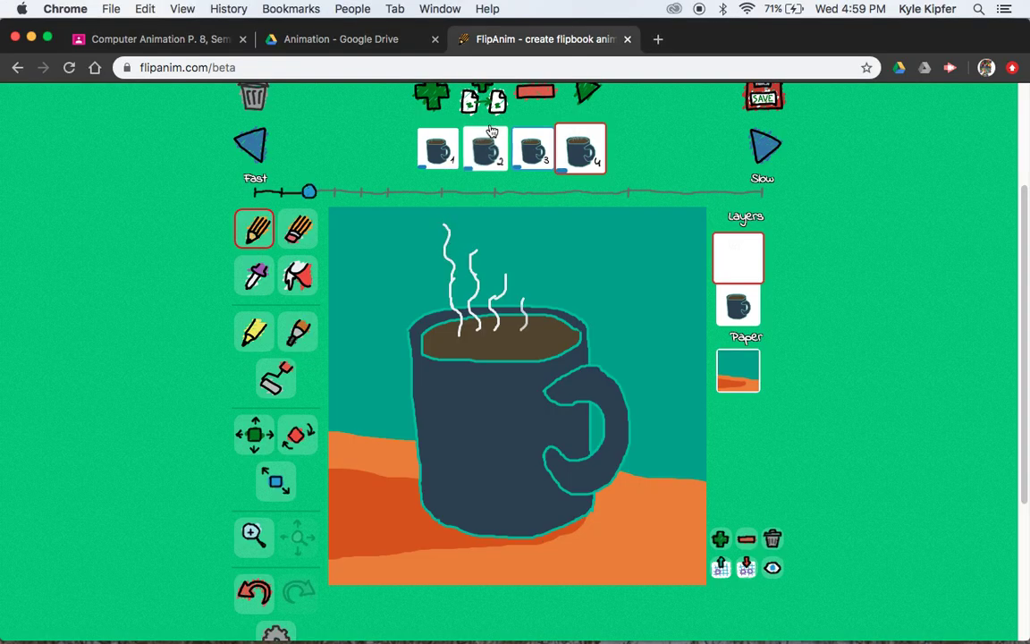
{"action": "left_click", "coordinate": [432, 94]}
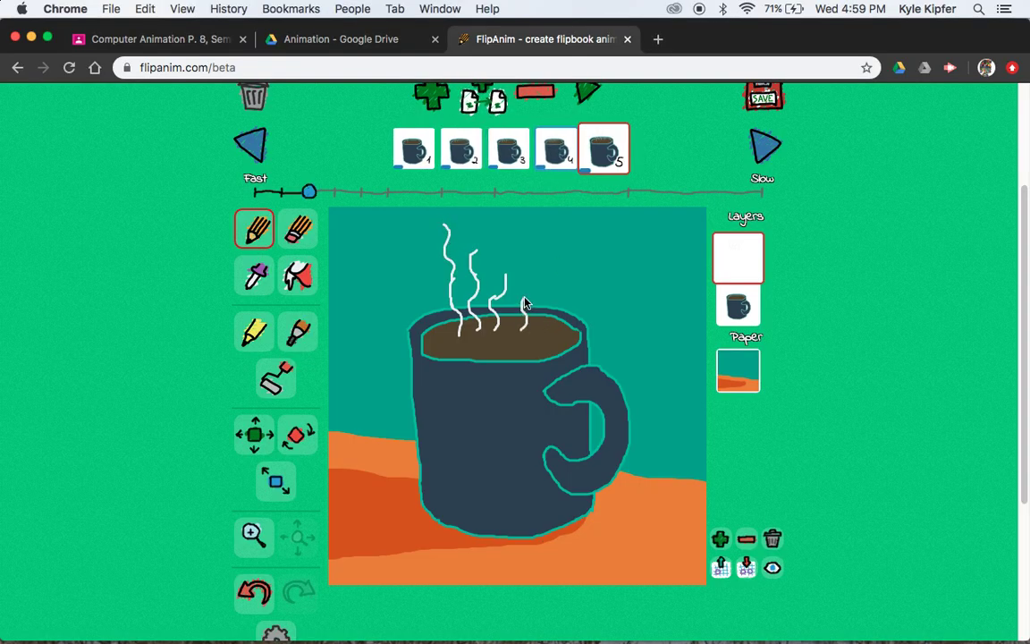
{"action": "left_click_drag", "start_coordinate": [525, 303], "coordinate": [535, 277]}
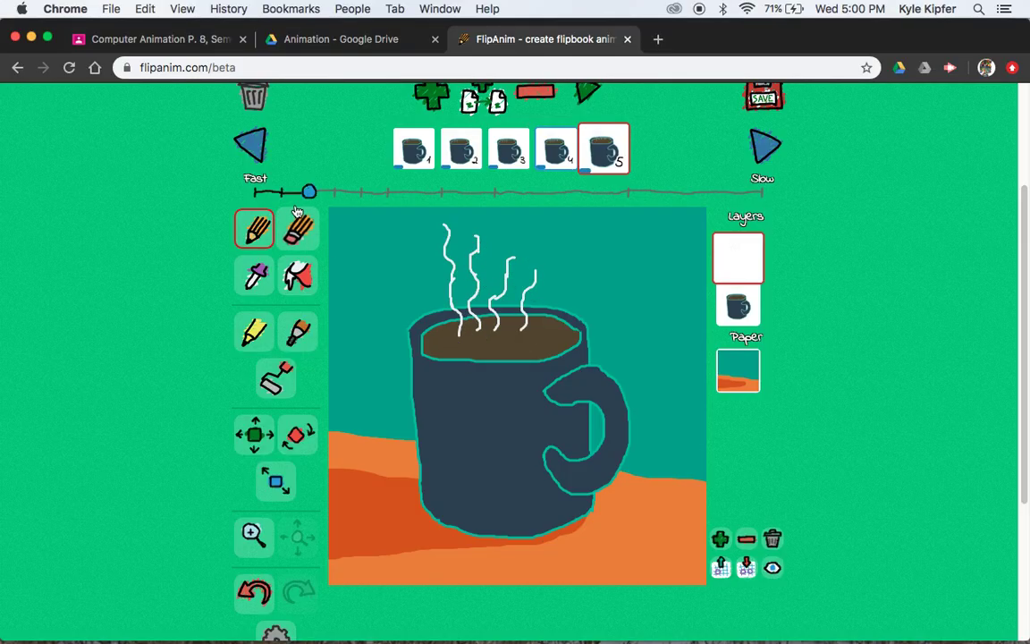
- Erase some steam near the coffee surface with the Eraser and add a sixth frame
{"action": "left_click", "coordinate": [299, 234]}
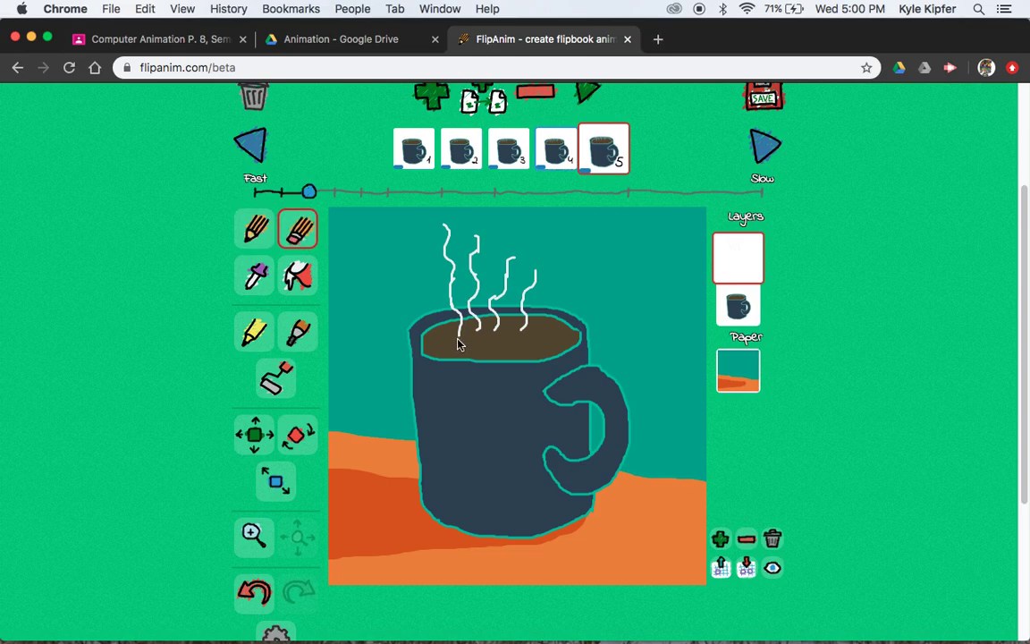
{"action": "left_click_drag", "start_coordinate": [458, 336], "coordinate": [459, 325]}
{"action": "left_click", "coordinate": [432, 95]}
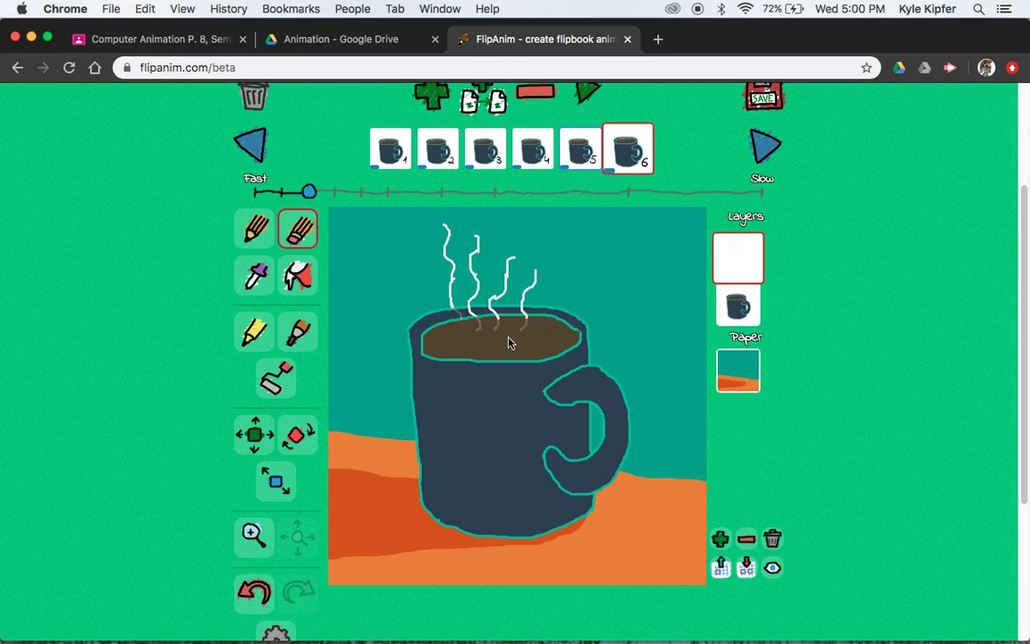
{"action": "scroll", "coordinate": [508, 342], "scroll_direction": "down", "scroll_amount": 4}
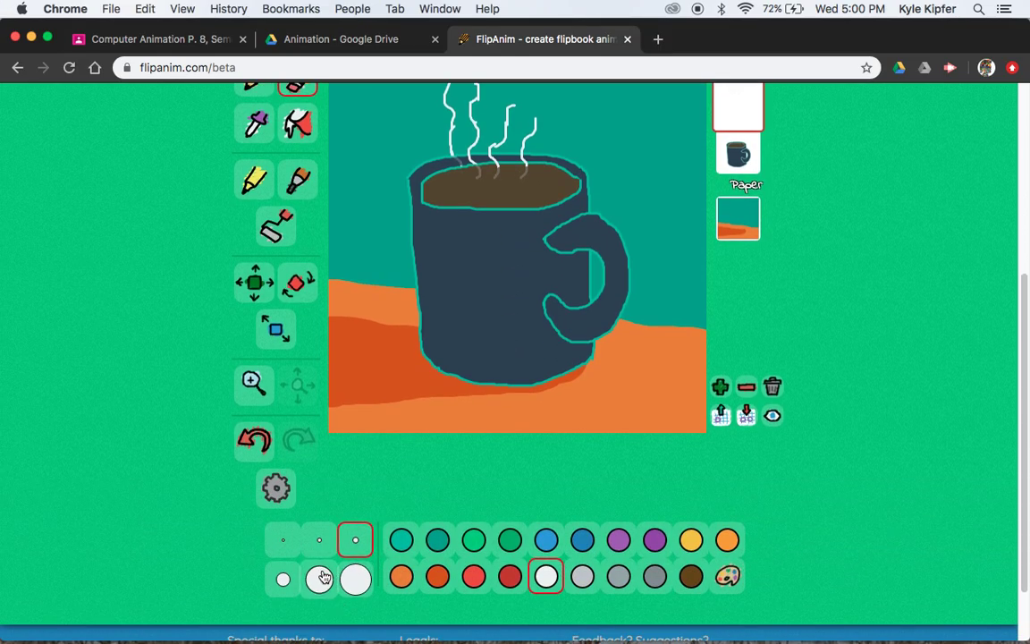
{"action": "scroll", "coordinate": [552, 324], "scroll_direction": "up", "scroll_amount": 3}
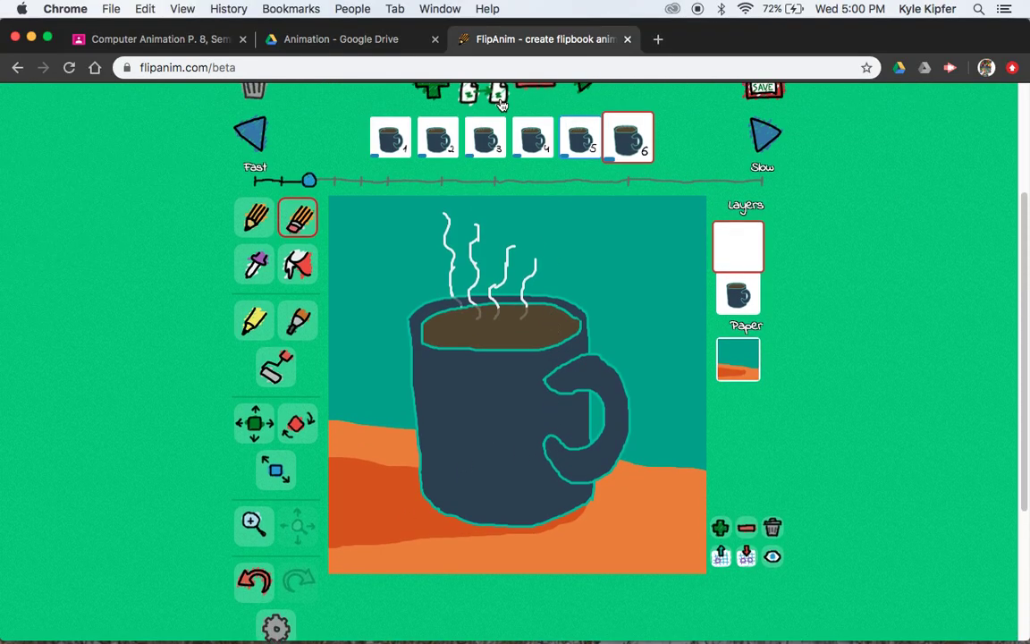
{"action": "scroll", "coordinate": [498, 103], "scroll_direction": "up", "scroll_amount": 1}
- Duplicate frames 7–10, erasing the bottoms of the steam lines on the copies
{"action": "left_click", "coordinate": [481, 119]}
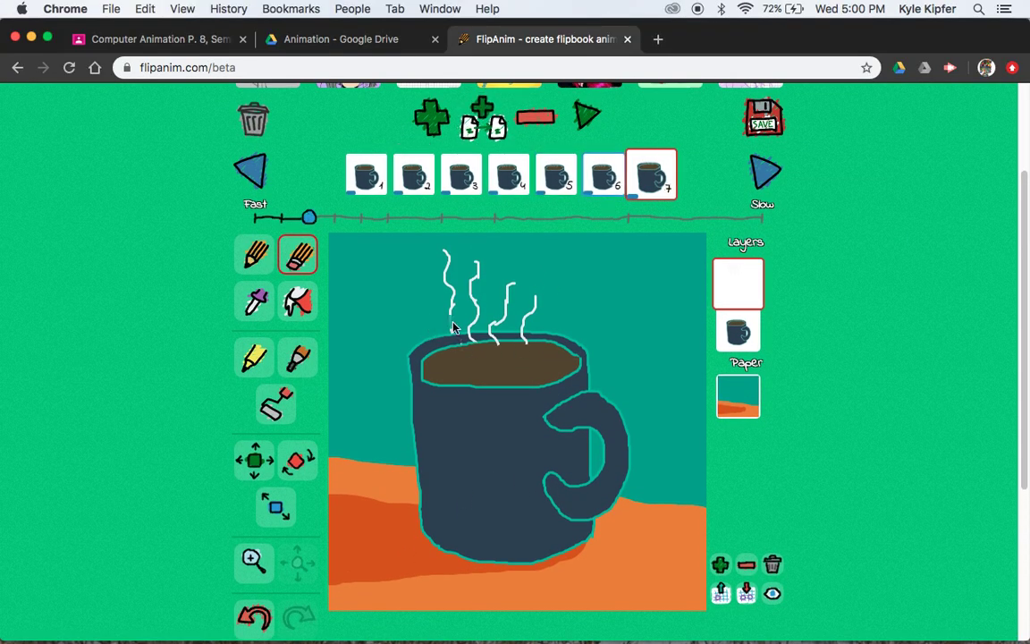
{"action": "left_click_drag", "start_coordinate": [439, 324], "coordinate": [524, 347]}
{"action": "left_click", "coordinate": [431, 116]}
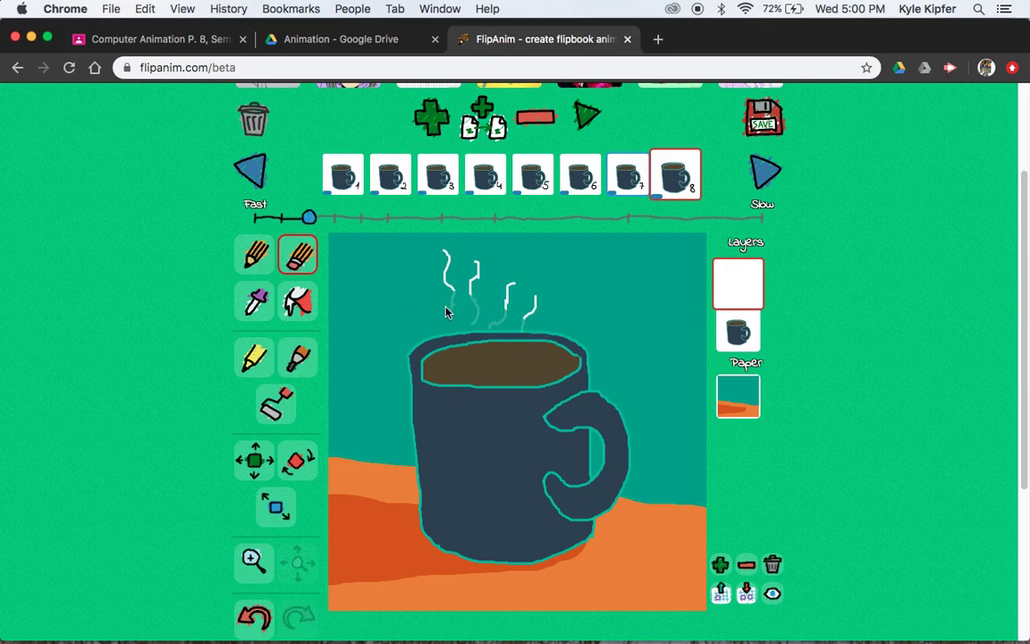
{"action": "left_click", "coordinate": [431, 117]}
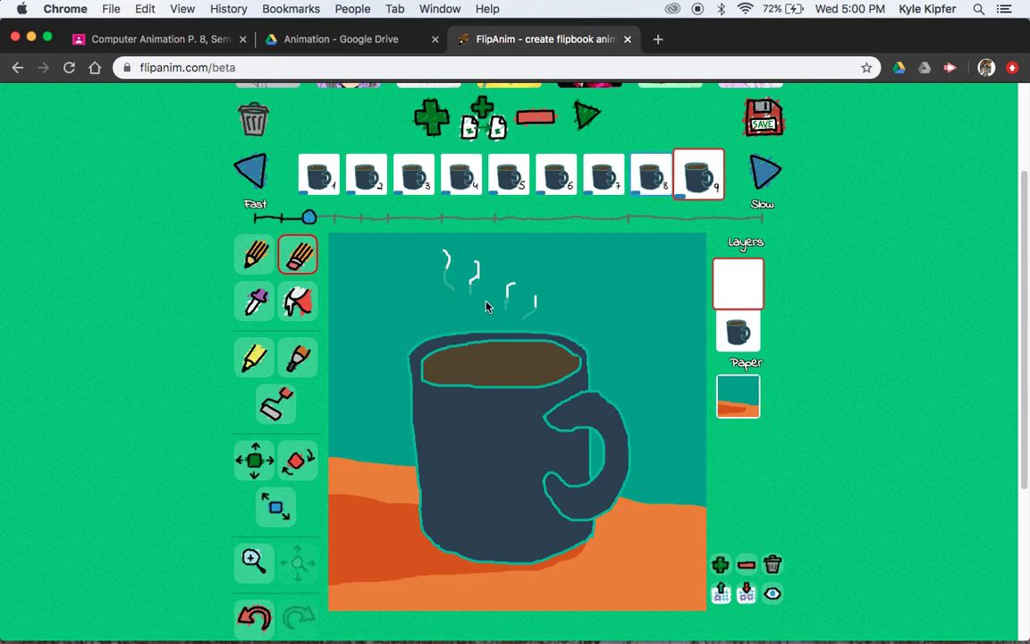
{"action": "left_click", "coordinate": [483, 125]}
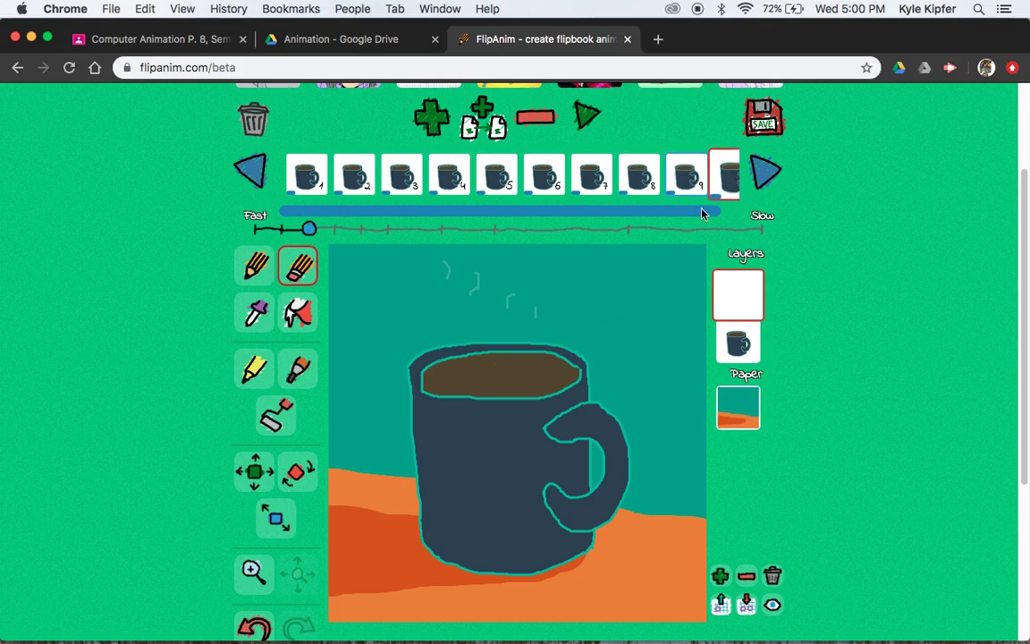
{"action": "left_click_drag", "start_coordinate": [702, 213], "coordinate": [720, 213]}
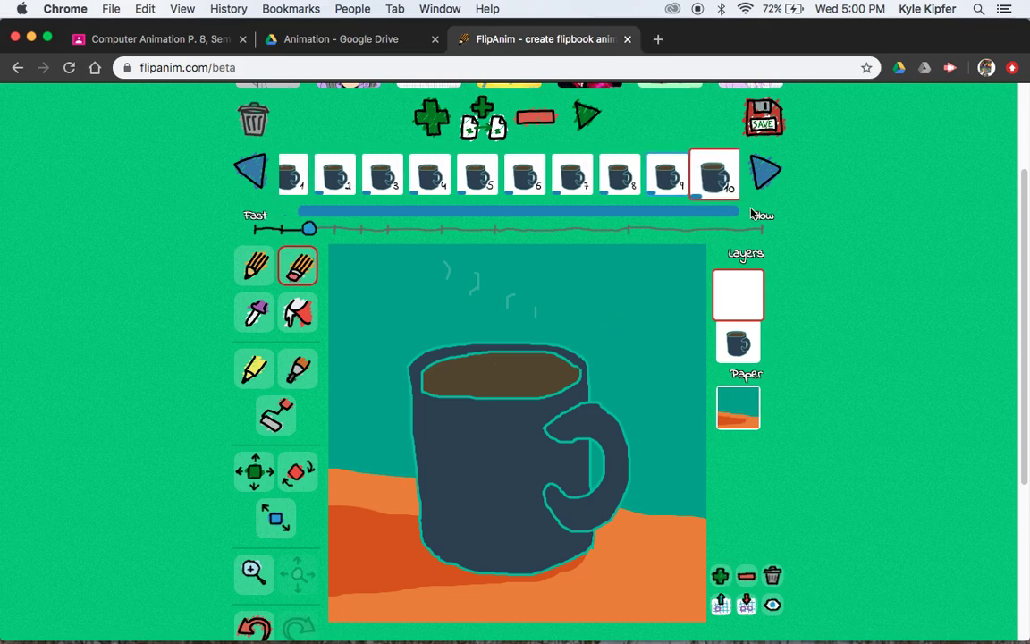
{"action": "left_click", "coordinate": [586, 115]}
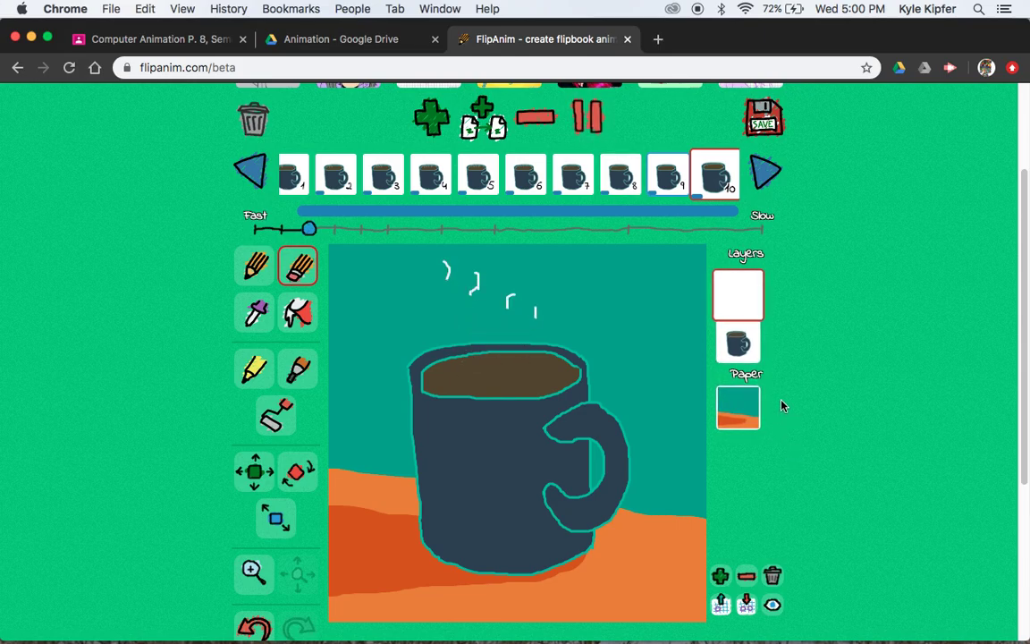
{"action": "scroll", "coordinate": [781, 406], "scroll_direction": "down", "scroll_amount": 2}
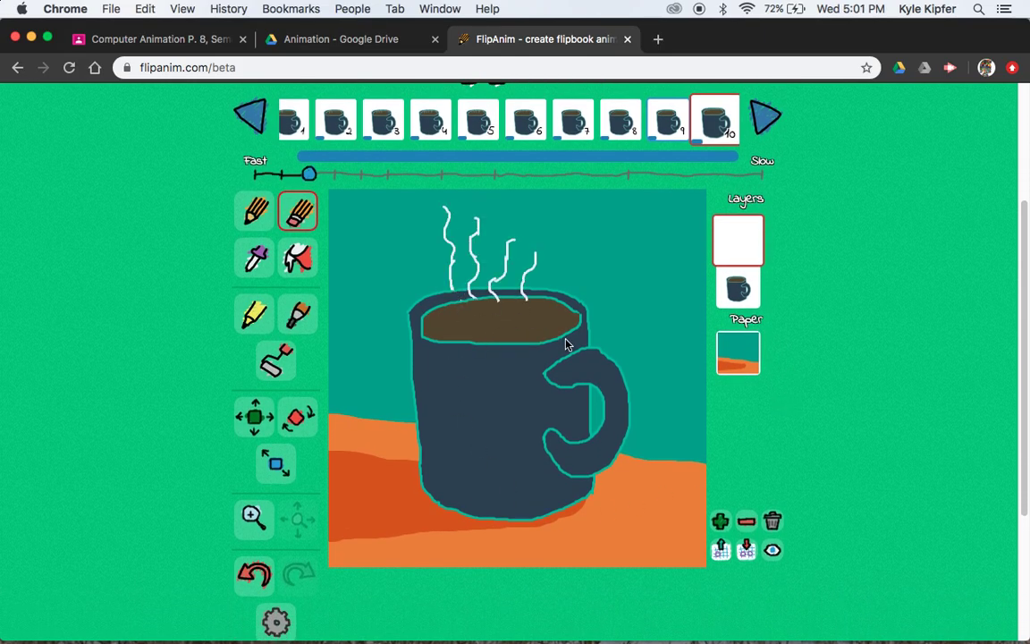
{"action": "scroll", "coordinate": [604, 299], "scroll_direction": "up", "scroll_amount": 2}
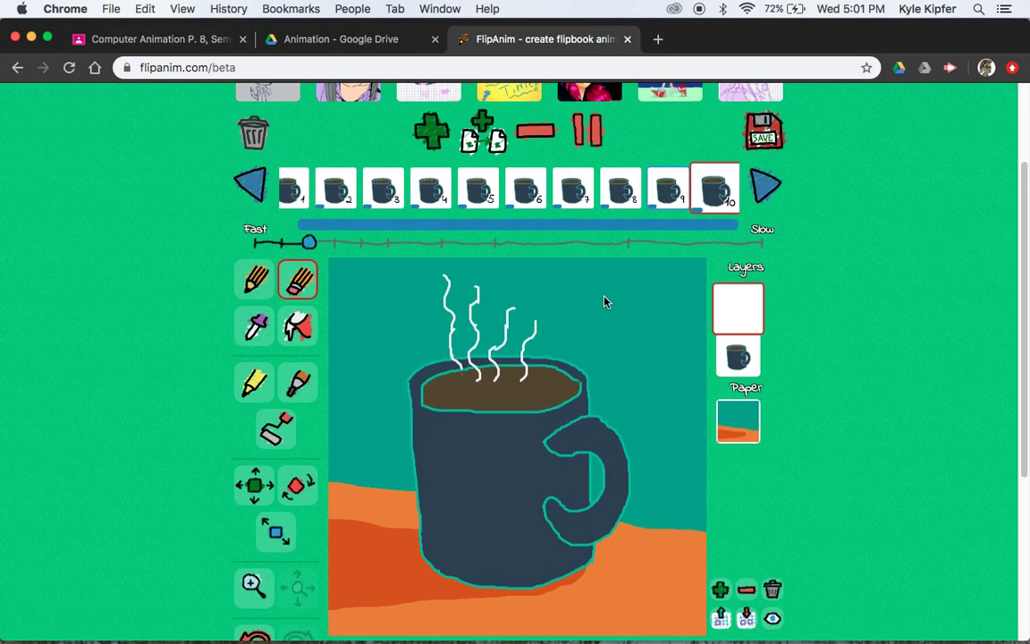
{"action": "left_click", "coordinate": [584, 134]}
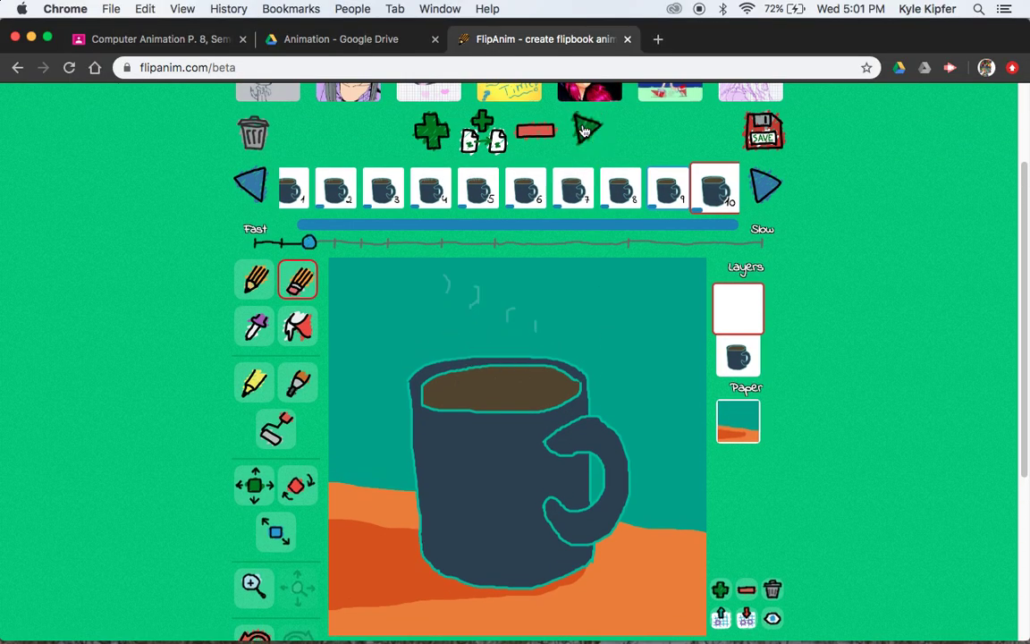
- Open the Done editing upload dialog and enter 'CupoJoe' as the animation's title
{"action": "left_click", "coordinate": [764, 139]}
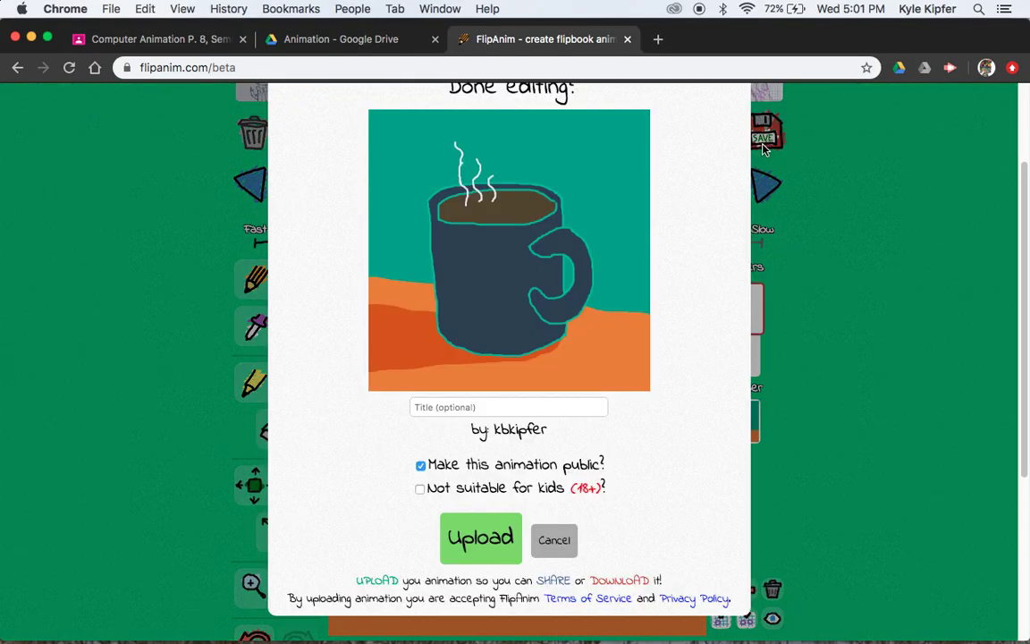
{"action": "left_click", "coordinate": [453, 403]}
{"action": "type", "text": "Cu"}
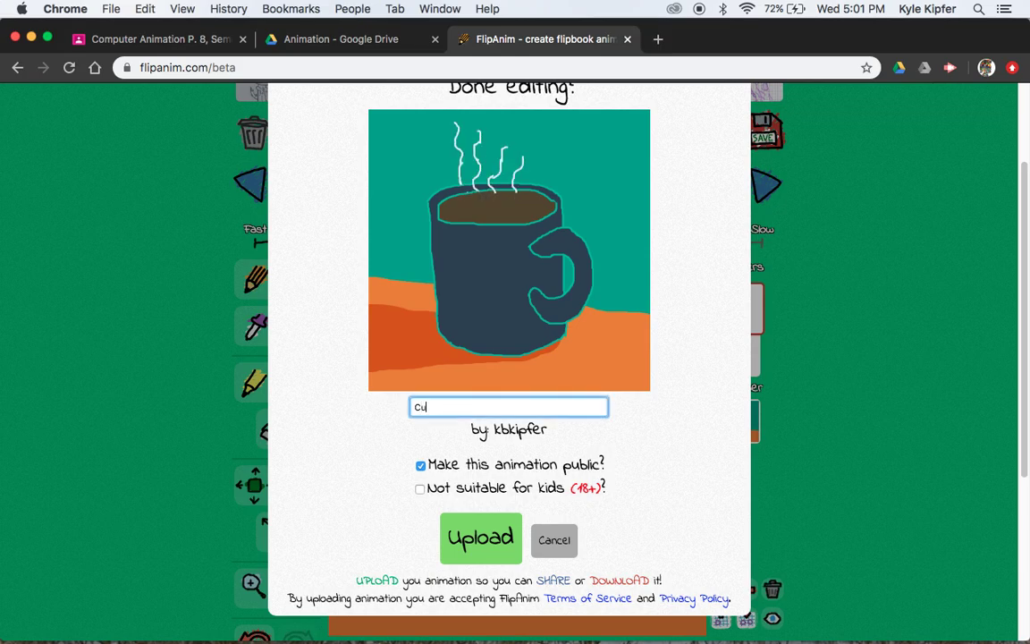
{"action": "type", "text": "poJo"}
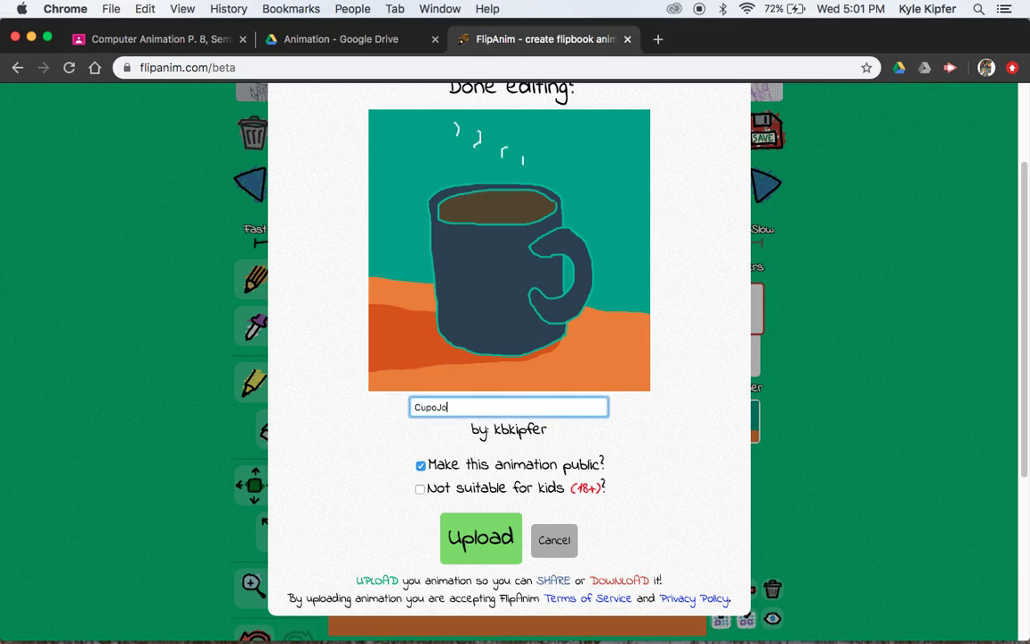
{"action": "type", "text": "e"}
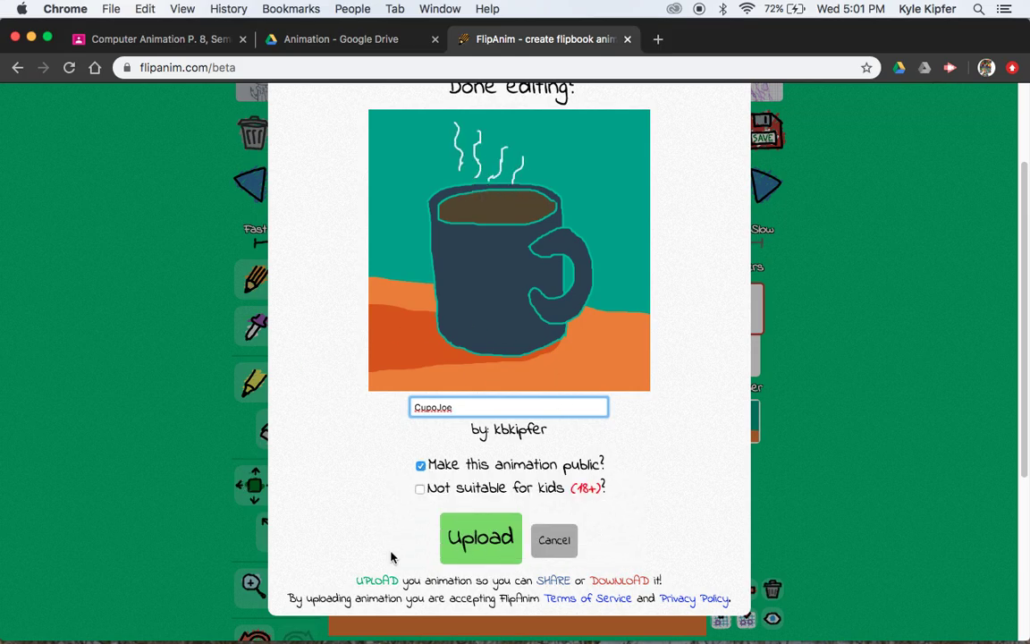
- Upload the CupoJoe animation, passing the reCAPTCHA check and continuing
{"action": "left_click", "coordinate": [469, 538]}
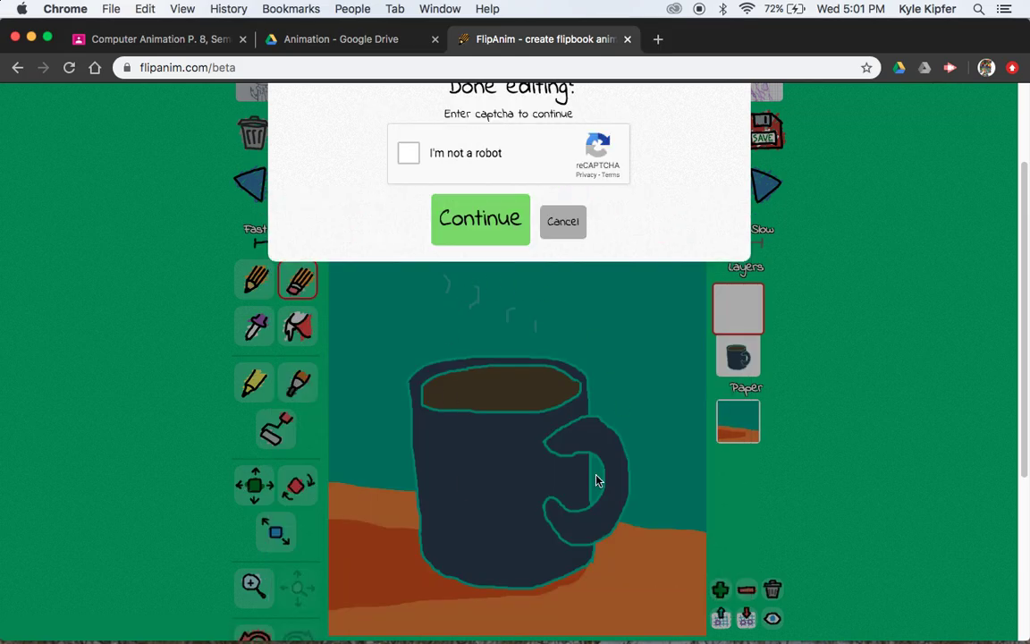
{"action": "left_click", "coordinate": [410, 155]}
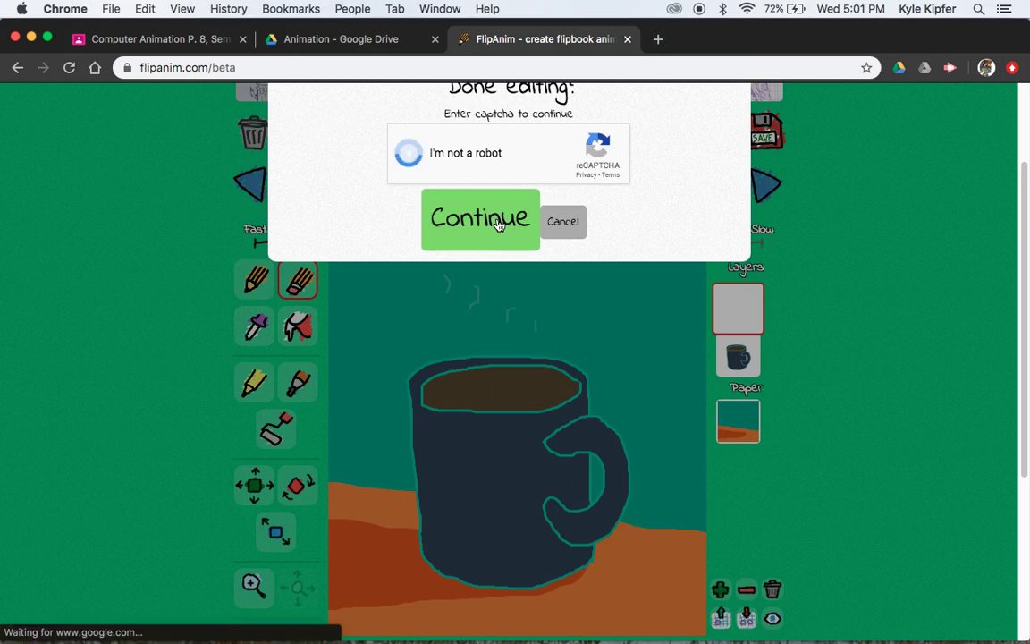
{"action": "left_click", "coordinate": [499, 225]}
- Open the published animation's 470×470 GIF version on its own page
{"action": "scroll", "coordinate": [623, 407], "scroll_direction": "up", "scroll_amount": 2}
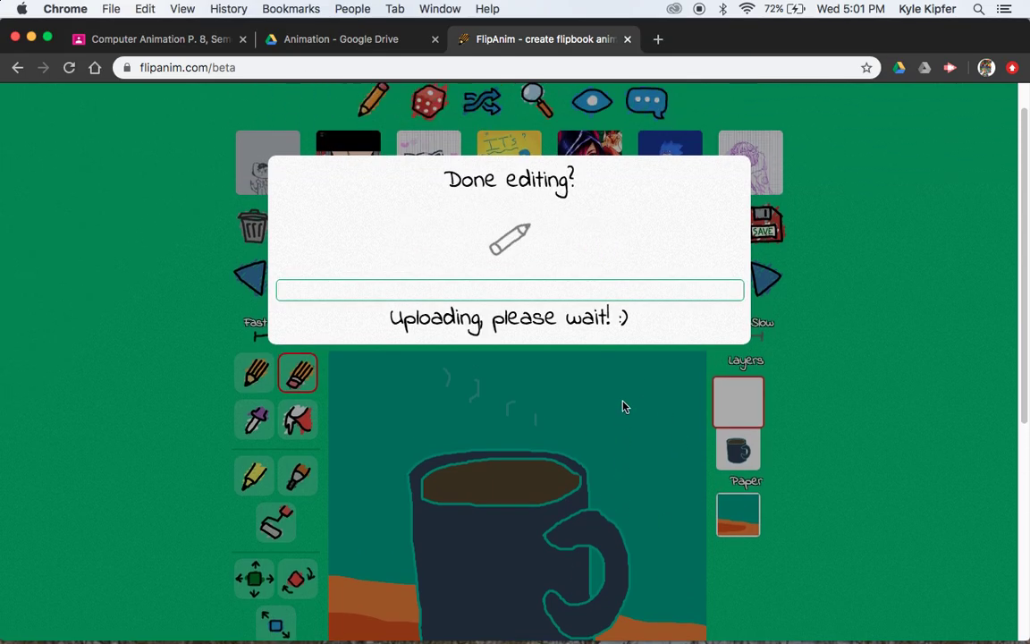
{"action": "scroll", "coordinate": [625, 408], "scroll_direction": "down", "scroll_amount": 4}
{"action": "scroll", "coordinate": [624, 408], "scroll_direction": "up", "scroll_amount": 4}
{"action": "scroll", "coordinate": [624, 409], "scroll_direction": "down", "scroll_amount": 6}
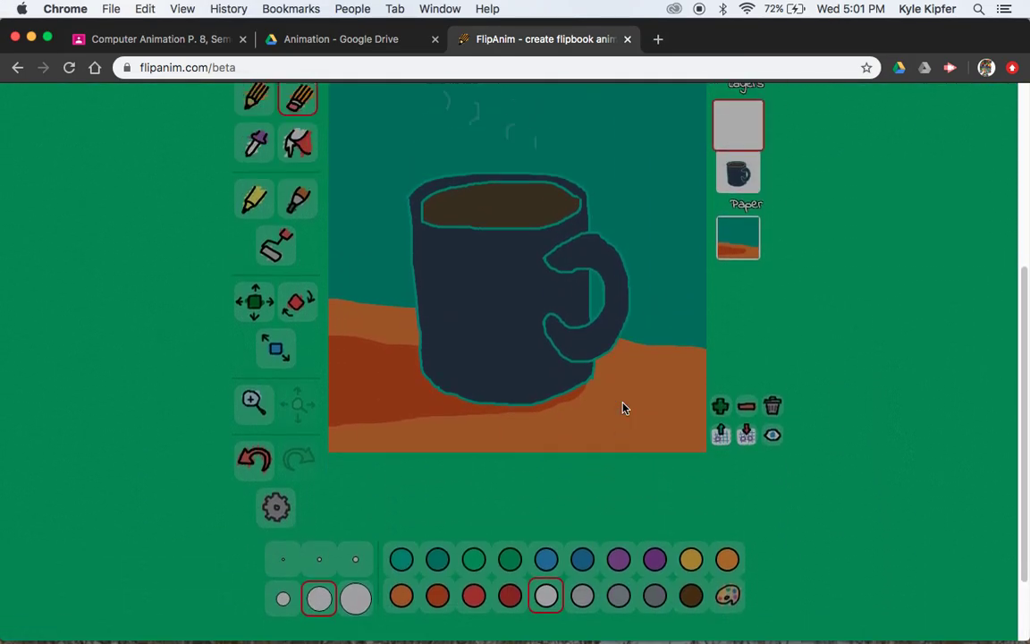
{"action": "scroll", "coordinate": [625, 409], "scroll_direction": "up", "scroll_amount": 7}
{"action": "scroll", "coordinate": [624, 409], "scroll_direction": "down", "scroll_amount": 11}
{"action": "scroll", "coordinate": [624, 409], "scroll_direction": "up", "scroll_amount": 10}
{"action": "scroll", "coordinate": [624, 408], "scroll_direction": "down", "scroll_amount": 2}
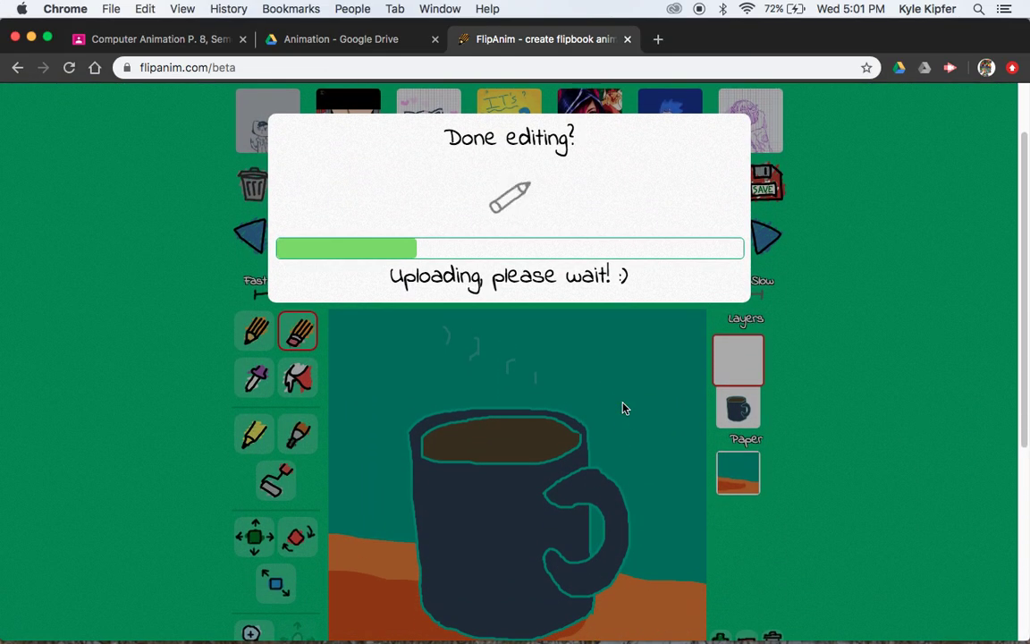
{"action": "scroll", "coordinate": [625, 409], "scroll_direction": "down", "scroll_amount": 2}
{"action": "scroll", "coordinate": [625, 409], "scroll_direction": "up", "scroll_amount": 3}
{"action": "scroll", "coordinate": [625, 409], "scroll_direction": "up", "scroll_amount": 1}
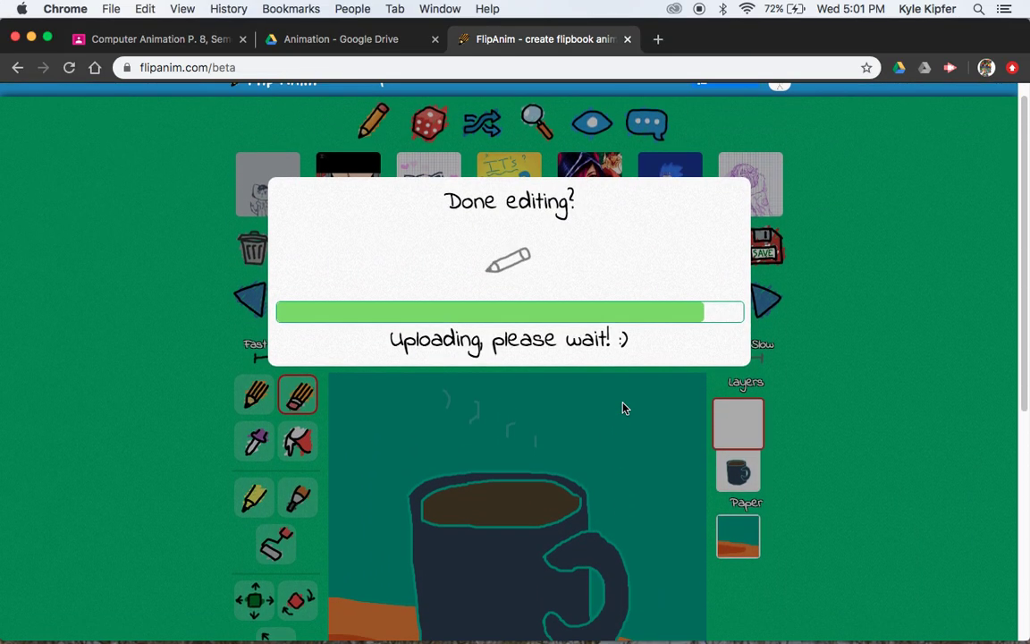
{"action": "scroll", "coordinate": [624, 409], "scroll_direction": "down", "scroll_amount": 2}
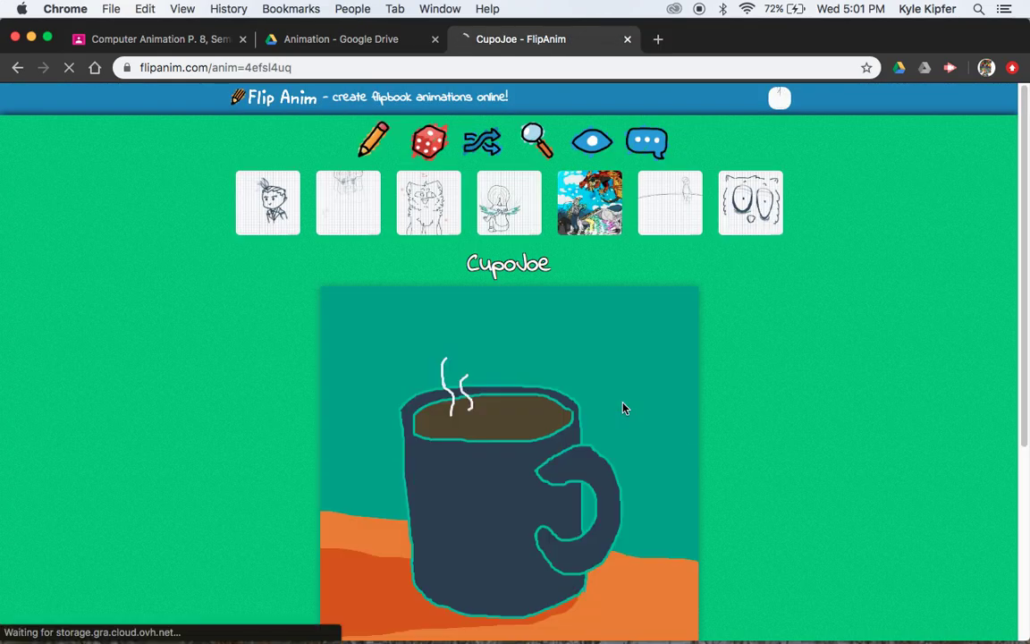
{"action": "scroll", "coordinate": [753, 350], "scroll_direction": "down", "scroll_amount": 3}
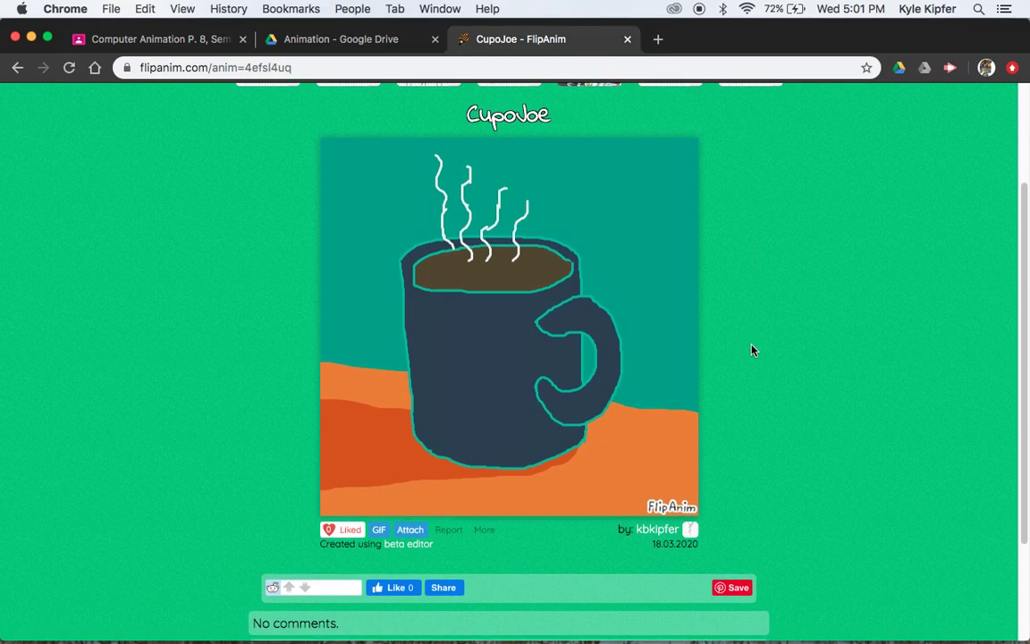
{"action": "left_click", "coordinate": [379, 533]}
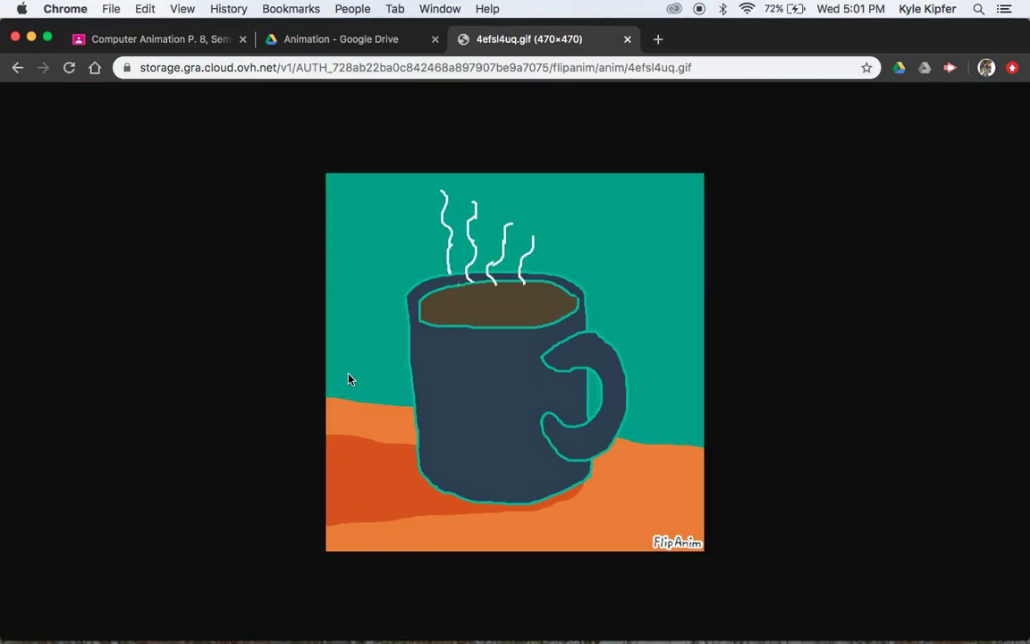
{"action": "right_click", "coordinate": [523, 362]}
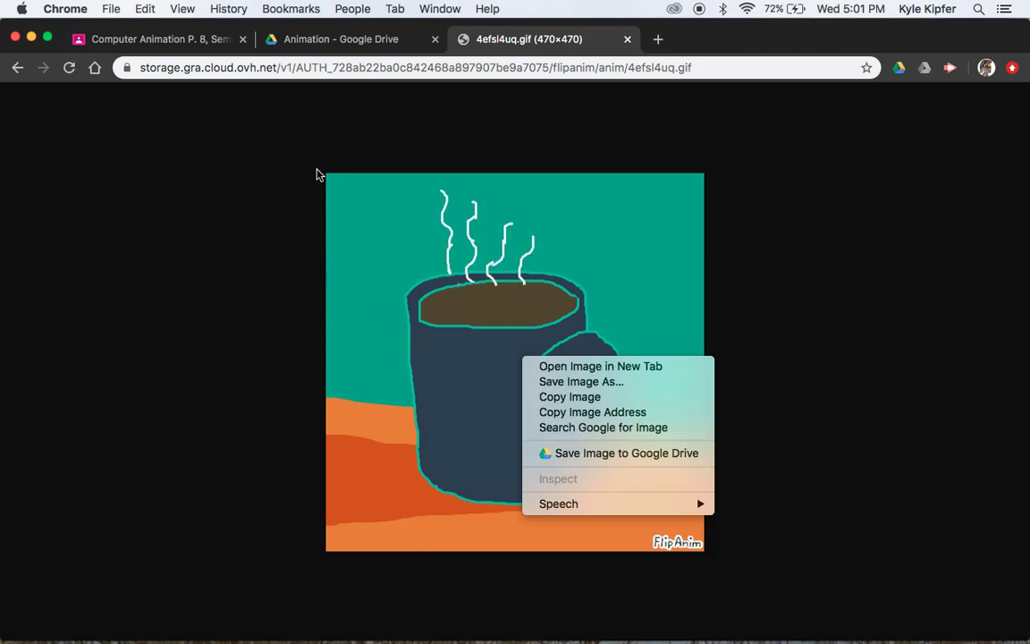
{"action": "left_click", "coordinate": [288, 153]}
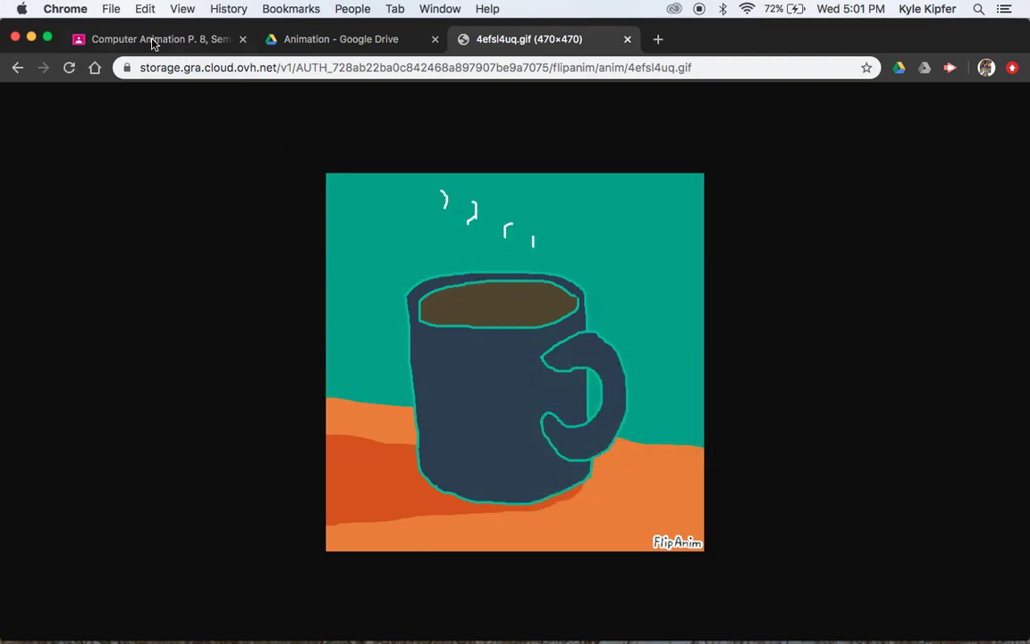